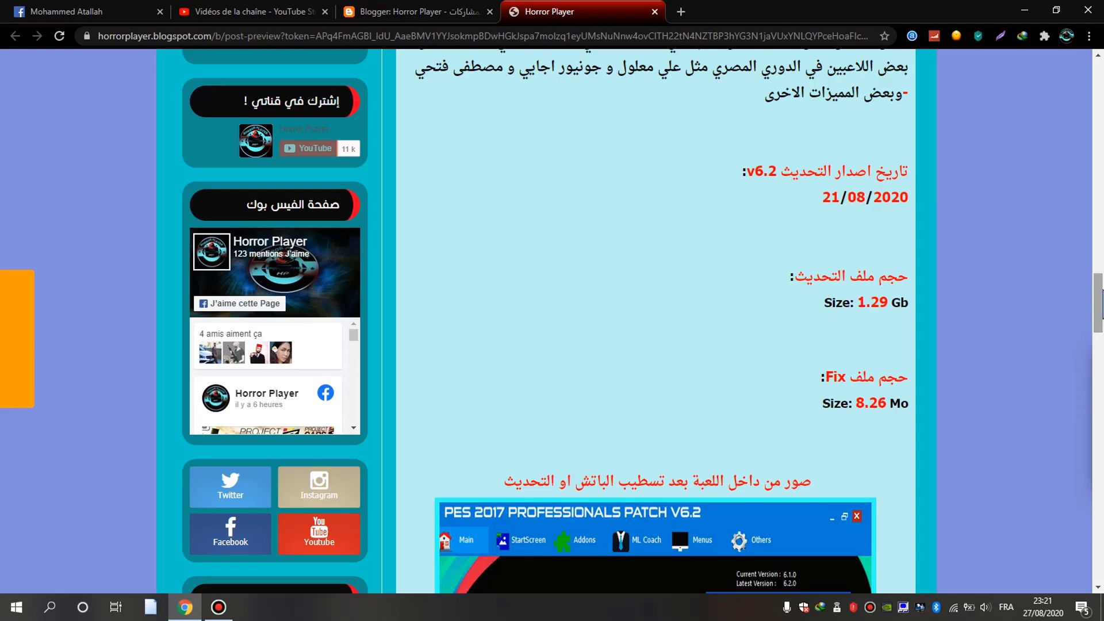
Examine the blog post's v6.2 release date, file sizes, in-game images and file download links
left_click_drag(1102, 299, 1101, 316)
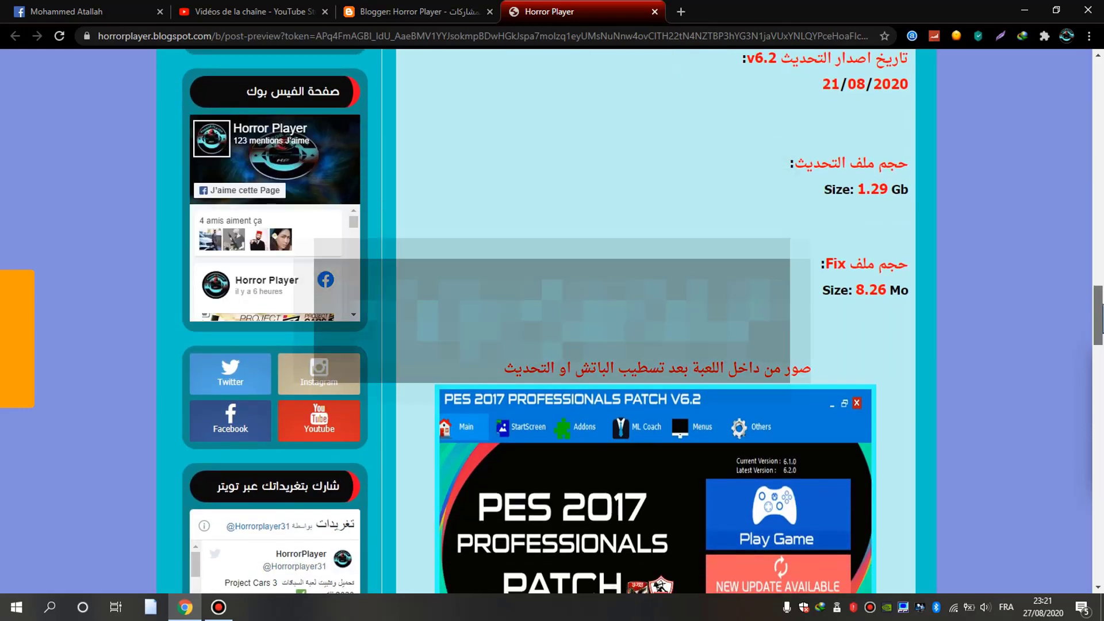
left_click_drag(1101, 316, 1101, 318)
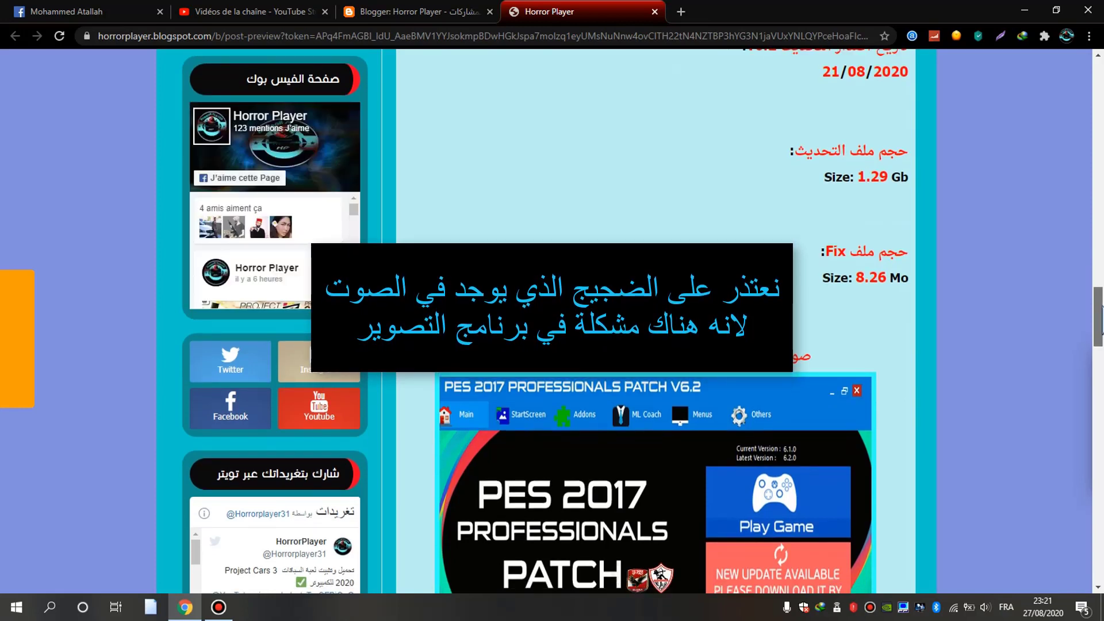
left_click_drag(1101, 315, 1098, 445)
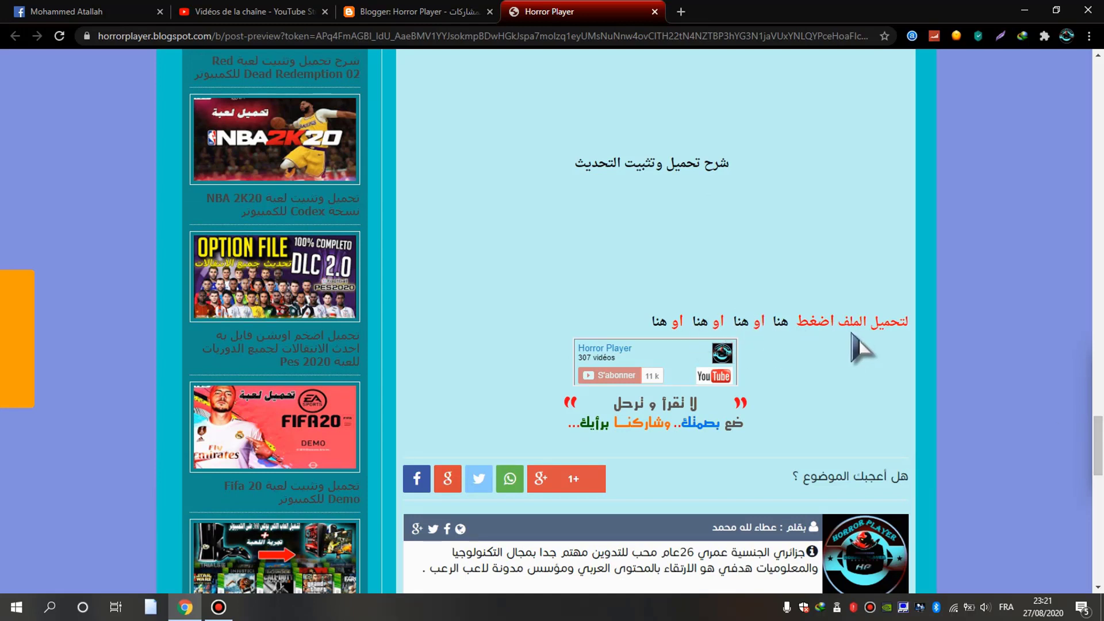
On the desktop, extract the "Pes Professionals Patch v6.2 Pes 2017 By H-P" archive into a folder of the same name
left_click(1024, 10)
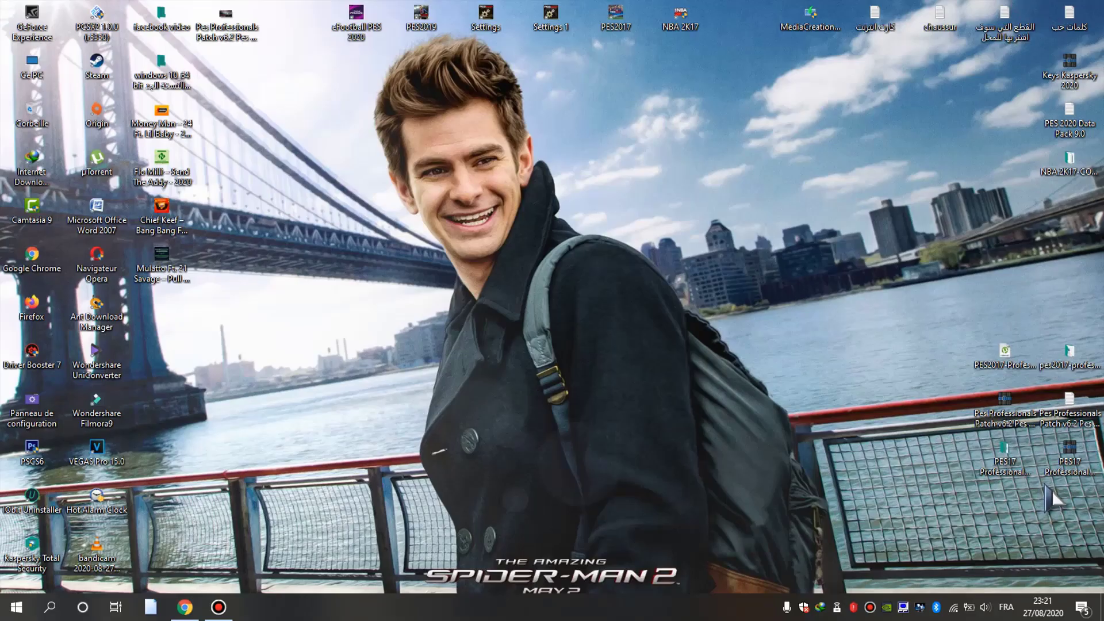
left_click_drag(989, 407, 545, 220)
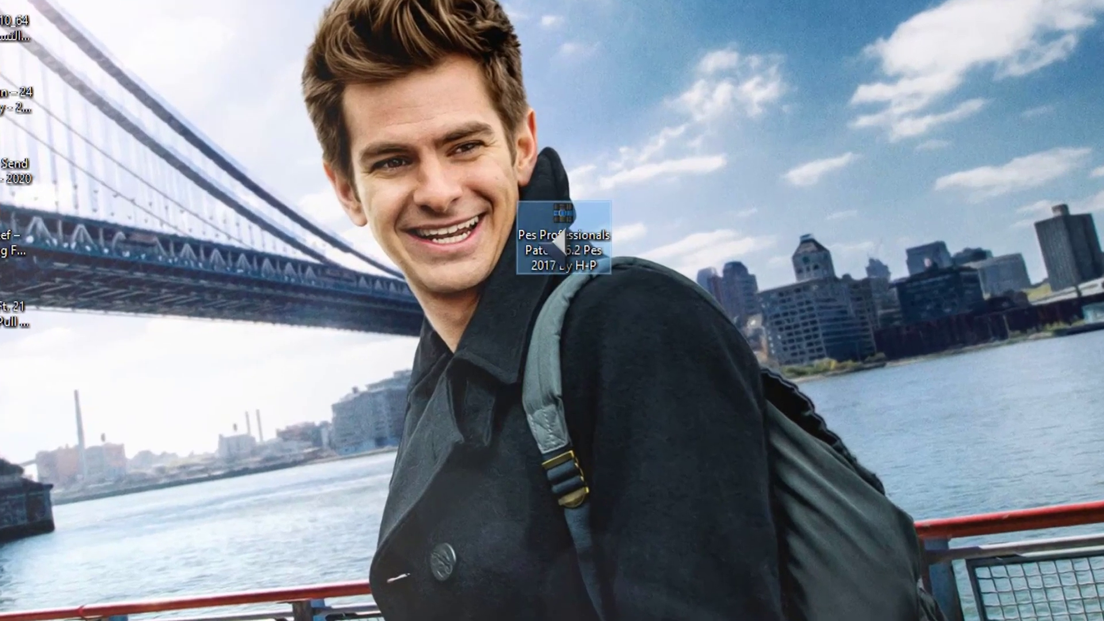
right_click(559, 239)
left_click(623, 346)
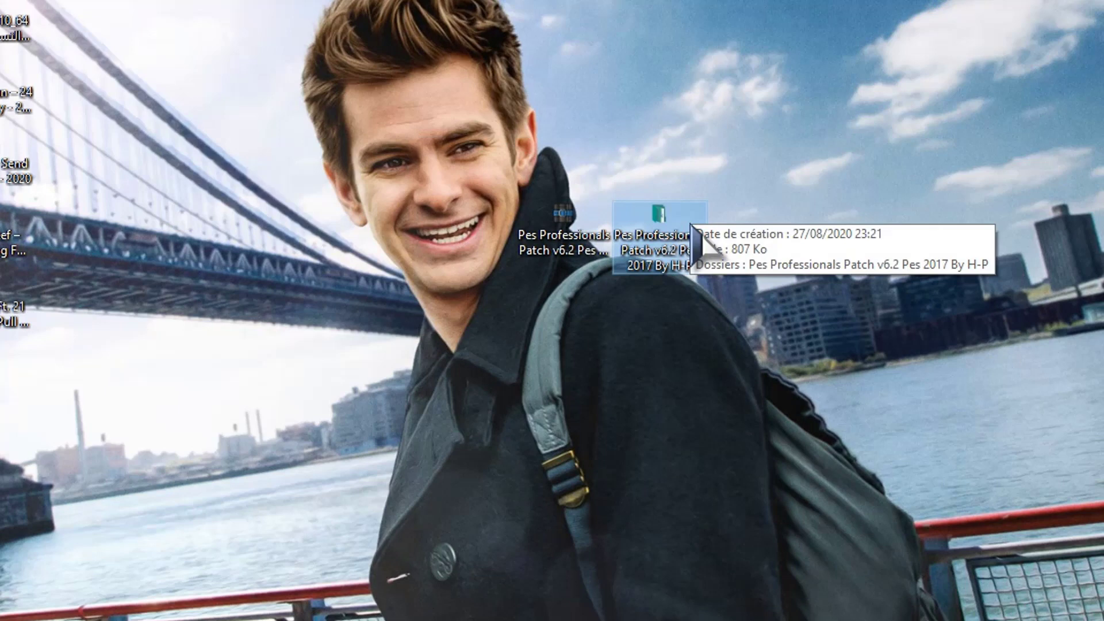
Open the extracted folder and its subfolder, and open the text file holding the official patch download link
double_click(693, 227)
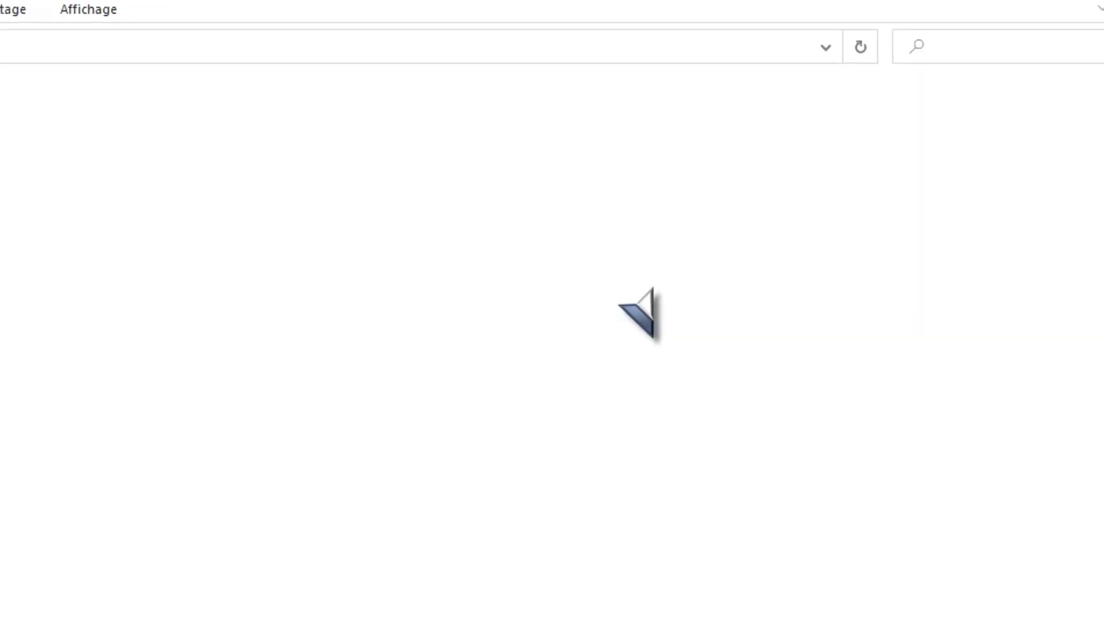
double_click(192, 142)
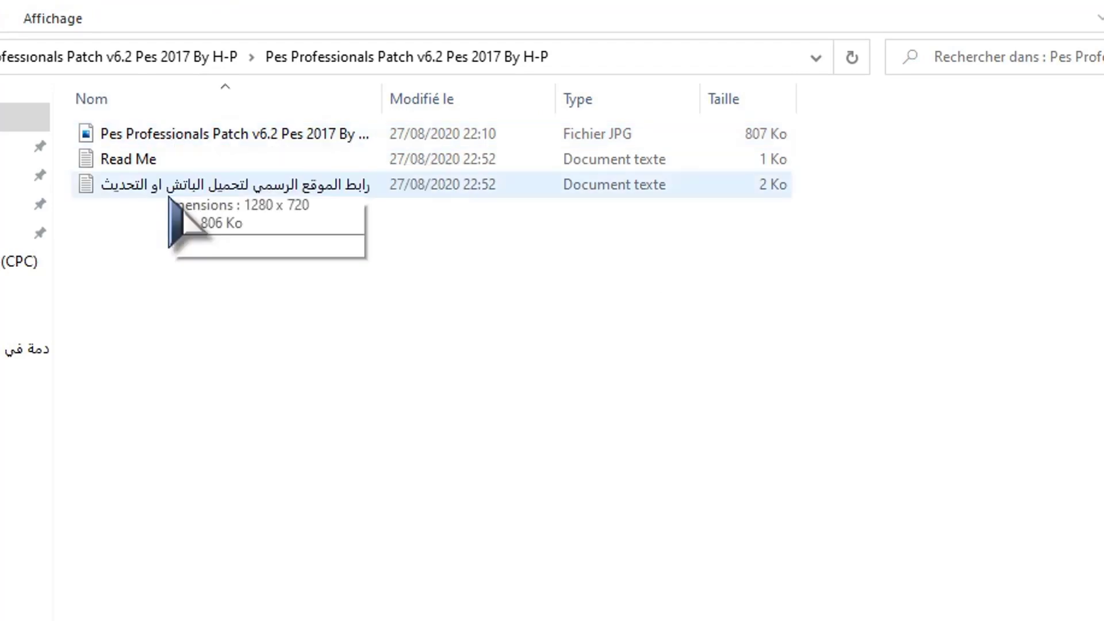
left_click(229, 192)
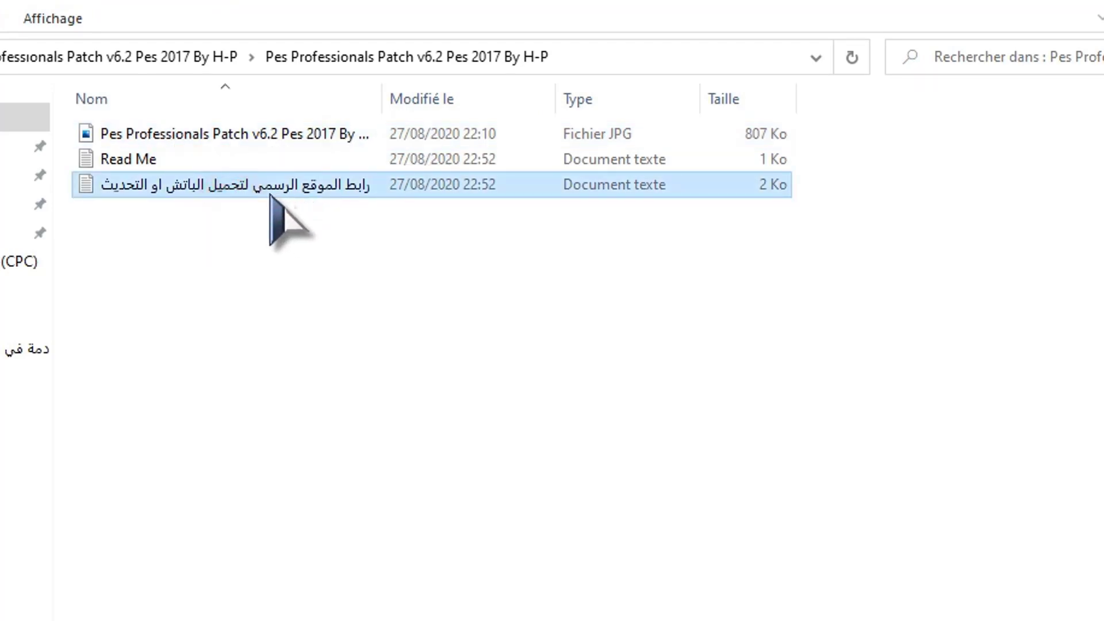
double_click(226, 191)
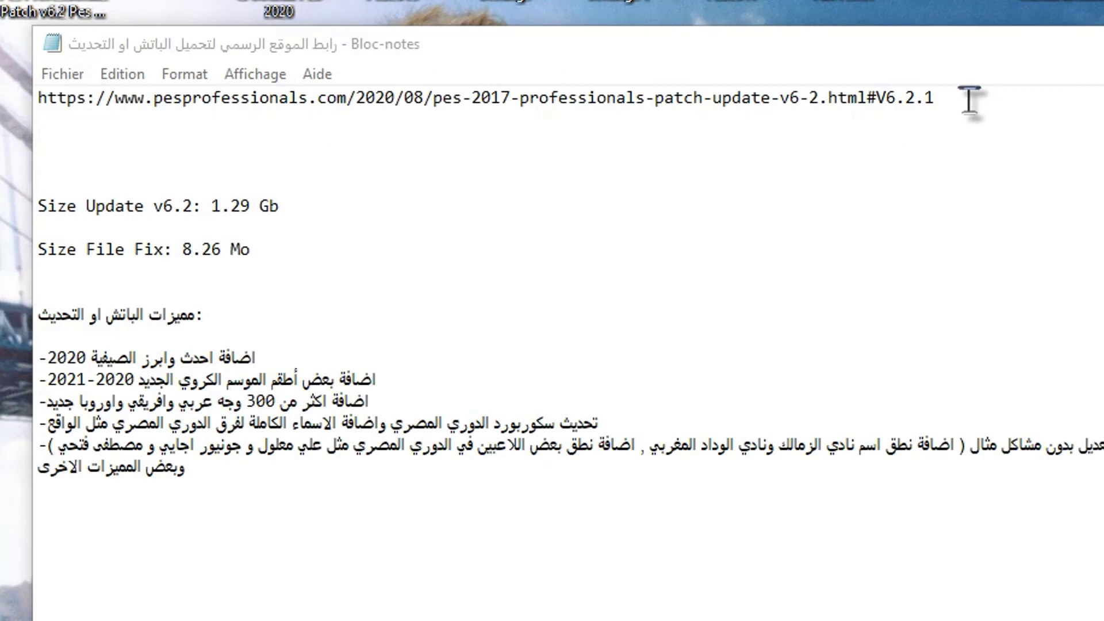
Copy the pesprofessionals.com patch update URL from the text file and close the file
left_click_drag(969, 99, 38, 99)
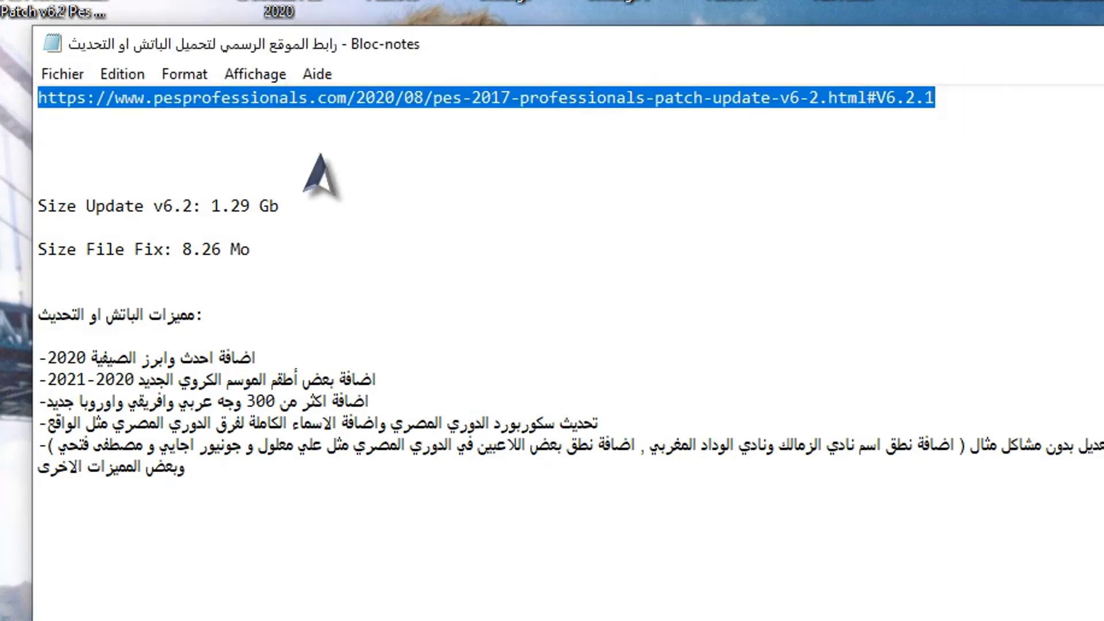
right_click(569, 253)
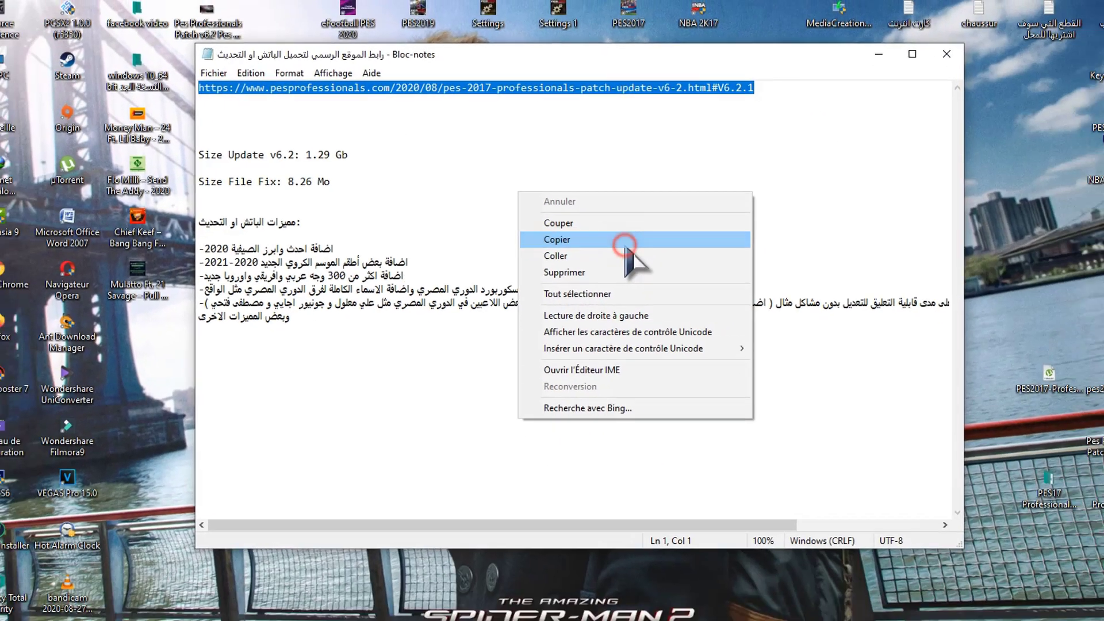
left_click(701, 324)
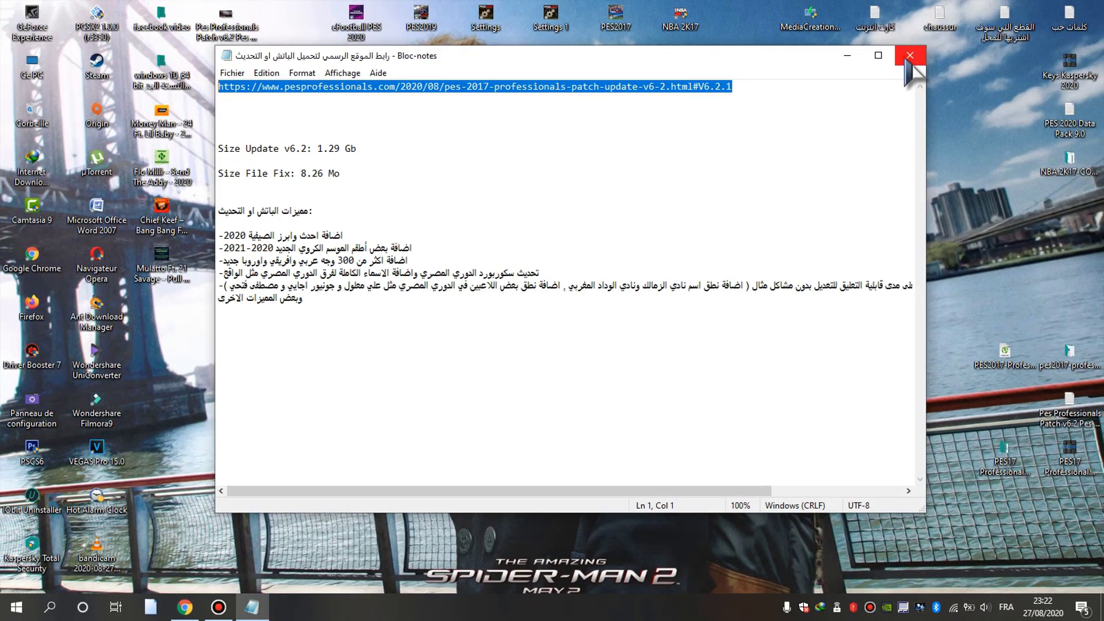
left_click(908, 58)
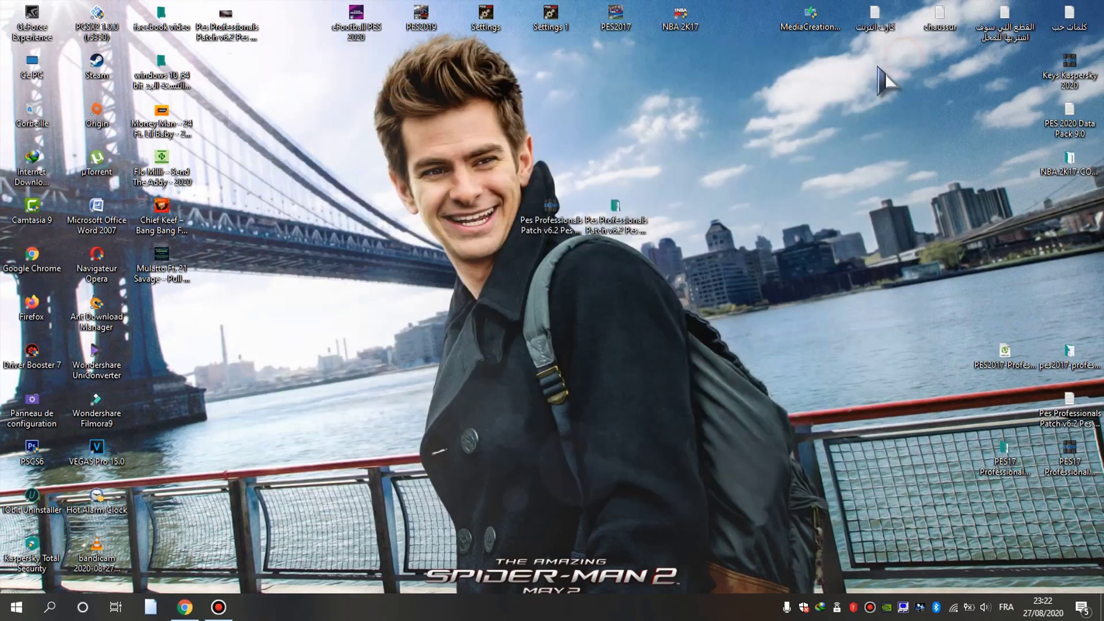
Switch to Chrome and load the copied pesprofessionals.com link in the current tab
left_click(184, 606)
left_click(462, 32)
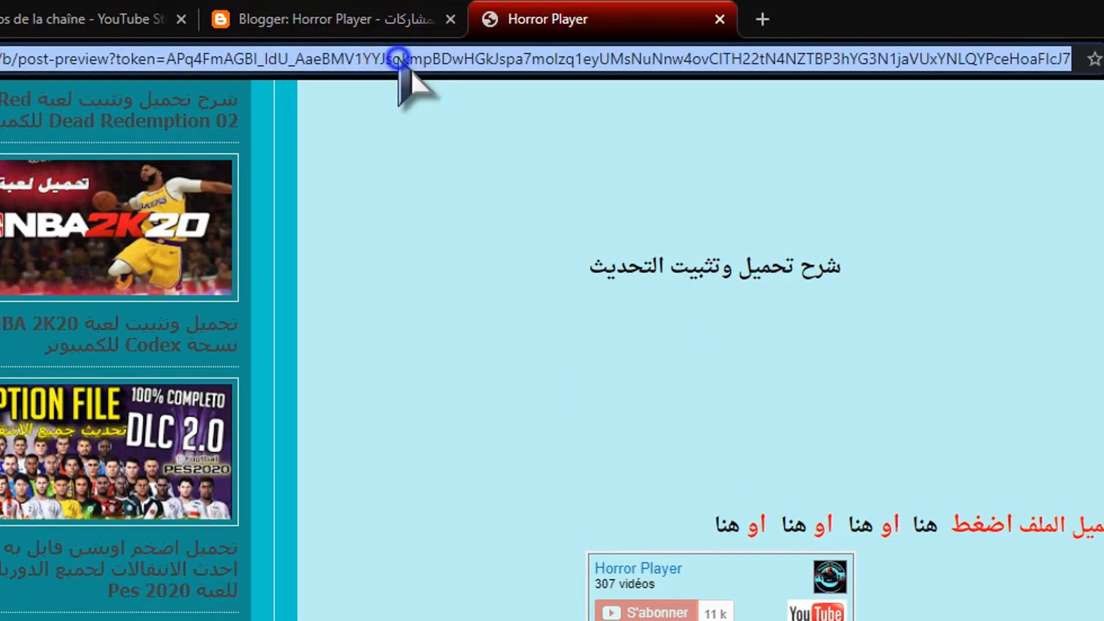
right_click(402, 59)
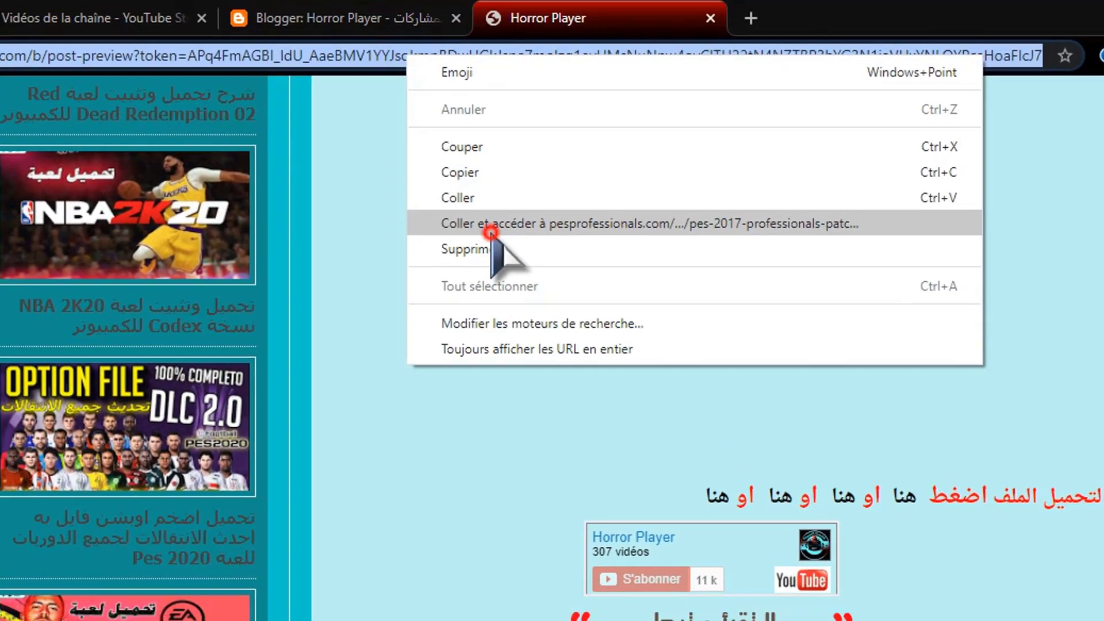
left_click(490, 224)
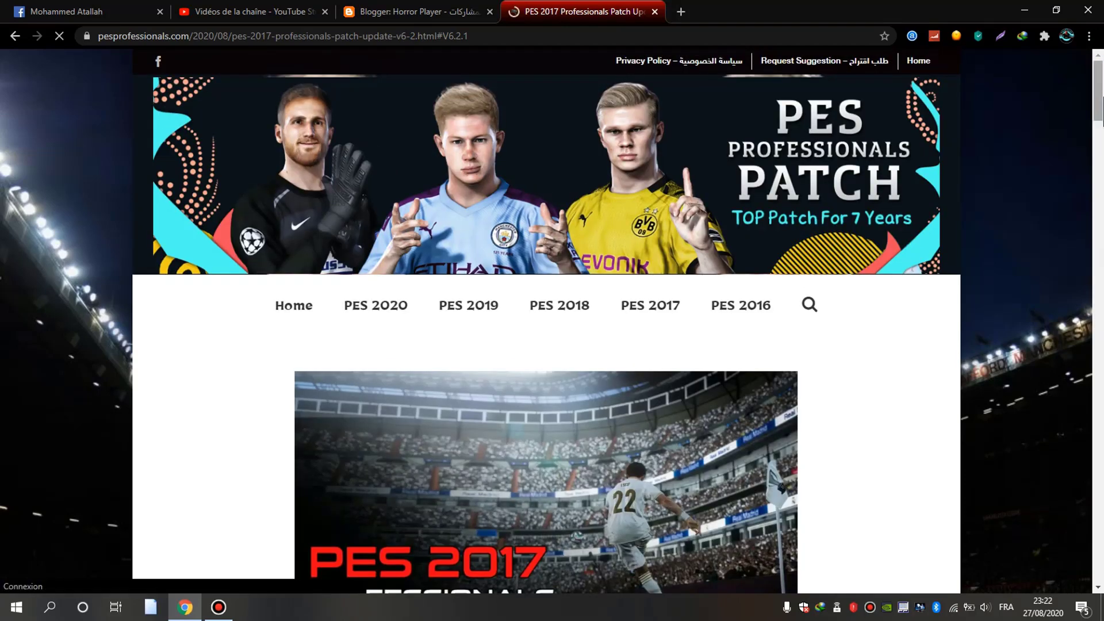
Examine the page's download options for Update V6.2, the fix, the torrent and the Master League Start Year 2020 launcher
scroll(546, 322, "down", 2)
scroll(546, 322, "down", 5)
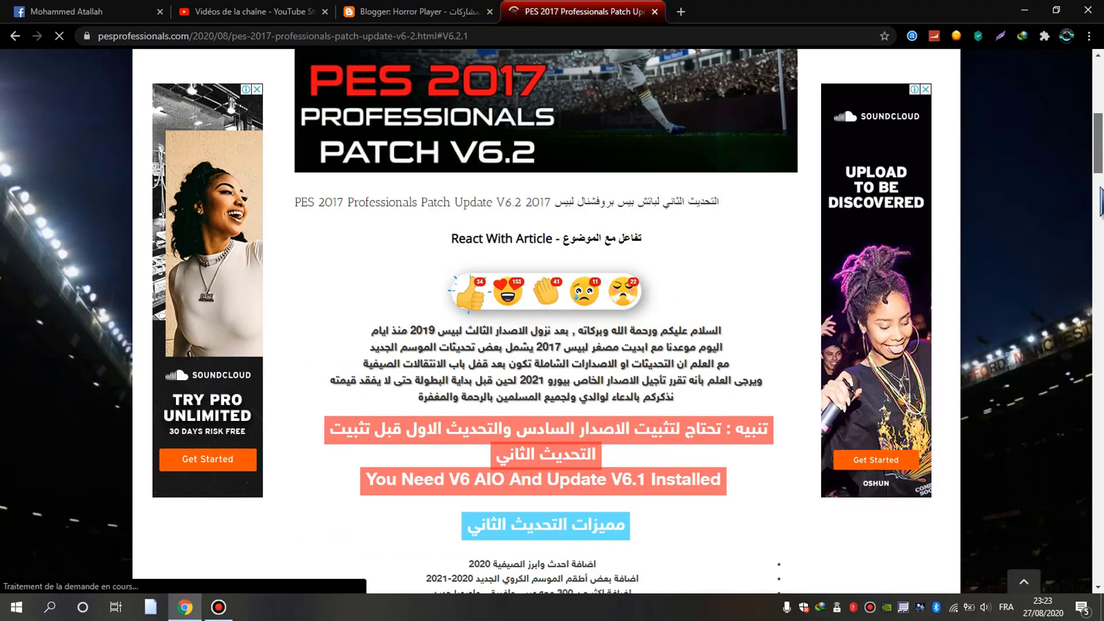
scroll(1100, 201, "down", 10)
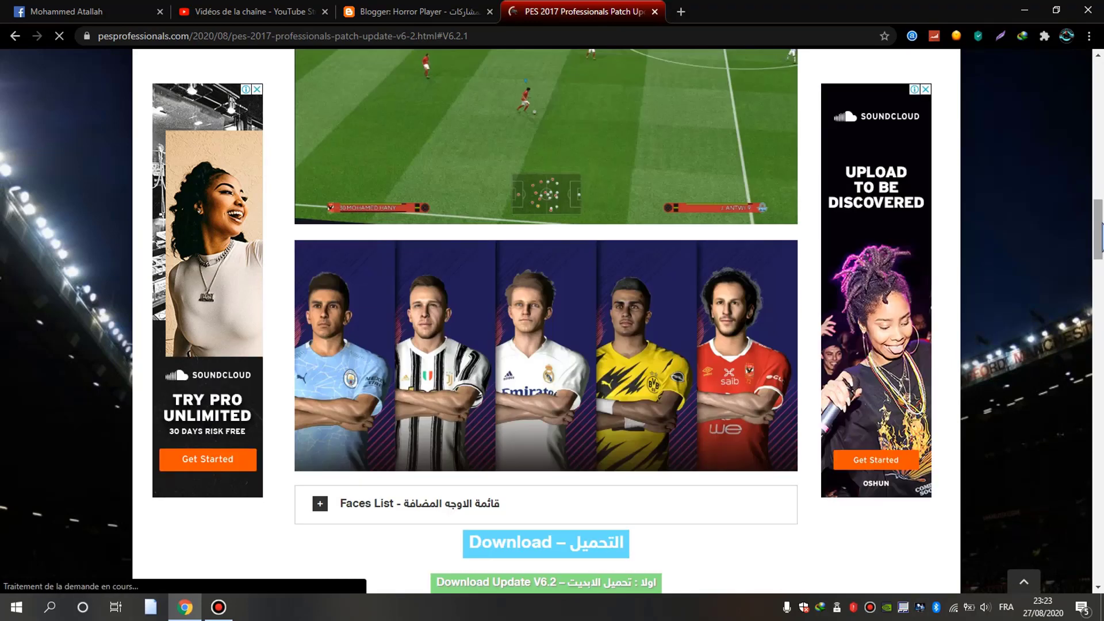
left_click_drag(1098, 221, 1100, 259)
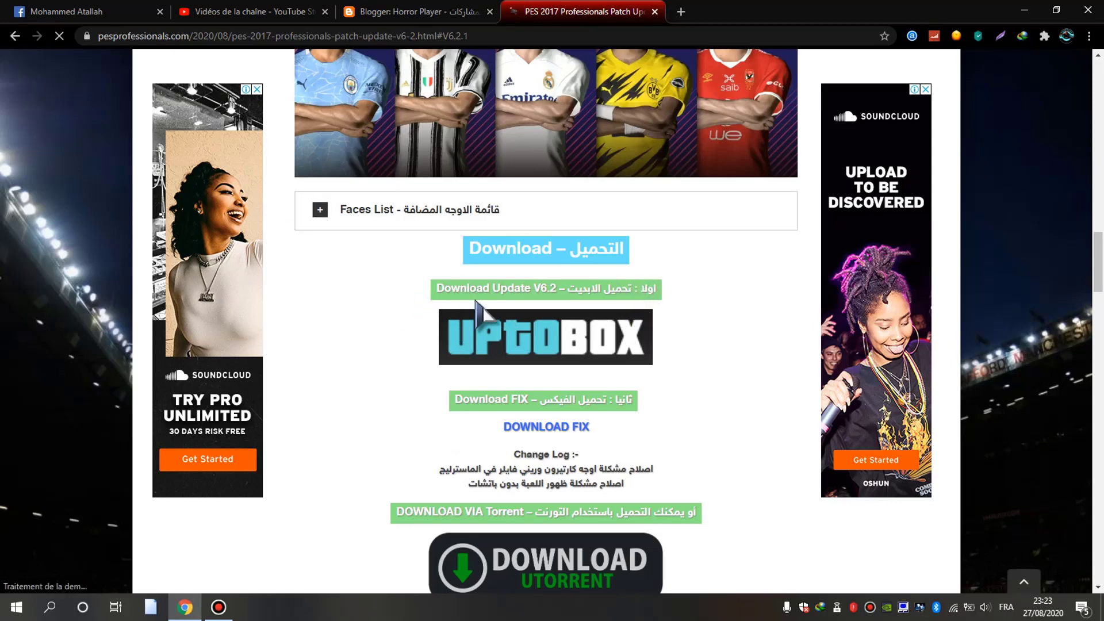
scroll(546, 460, "down", 2)
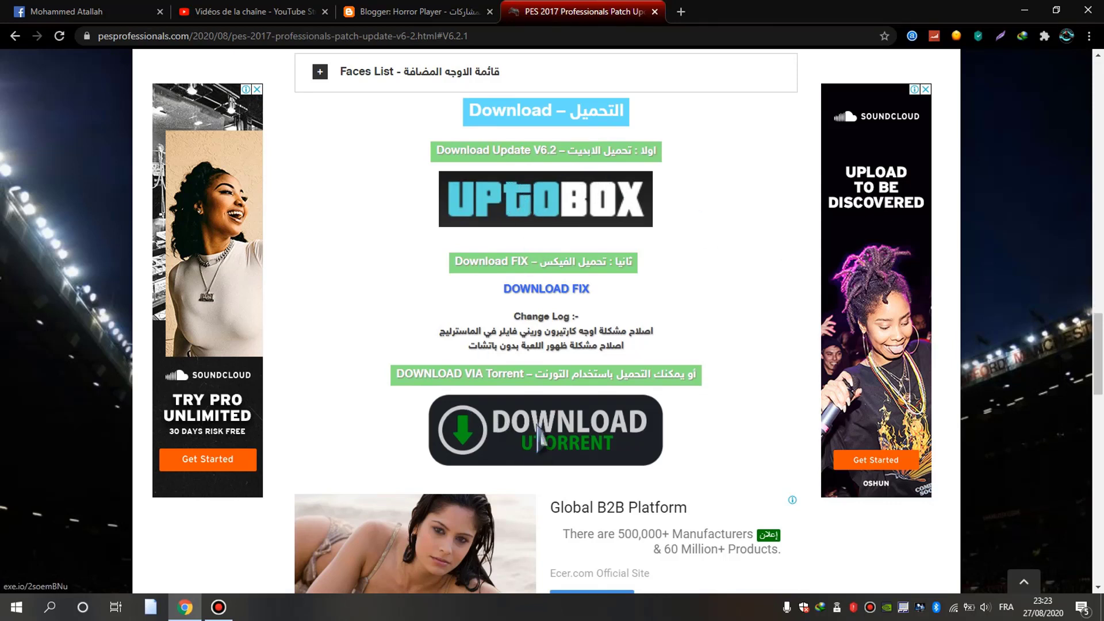
left_click_drag(1098, 339, 1100, 437)
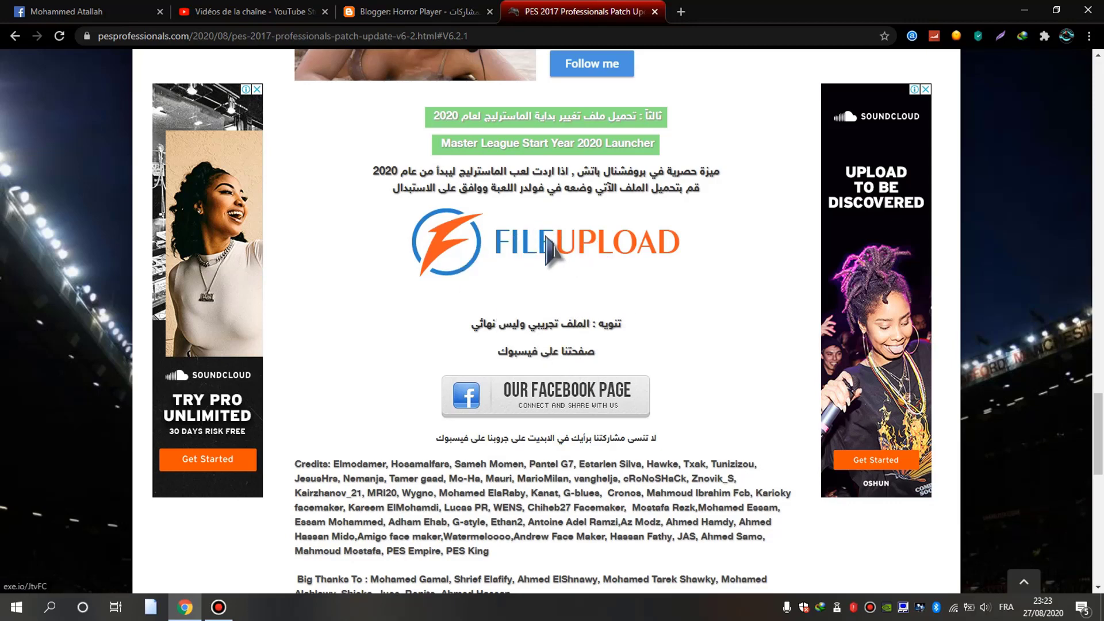
left_click(618, 239)
left_click(1027, 10)
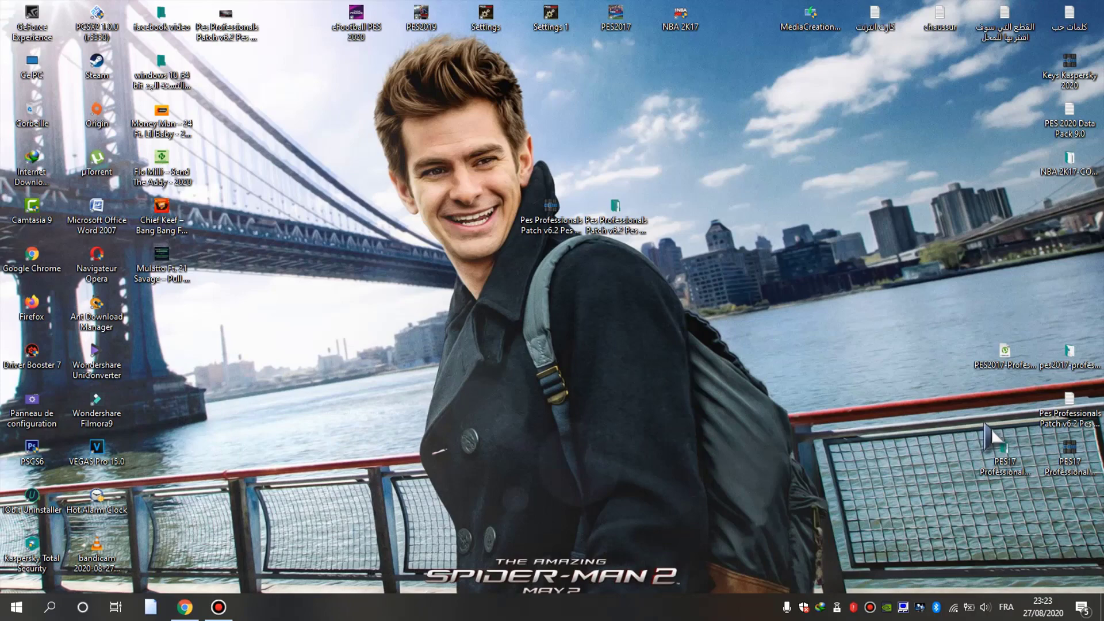
Open the PES2017-Professionals-Patch-V6.2 torrent from the desktop in uTorrent and cancel adding it
left_click_drag(1003, 352, 328, 217)
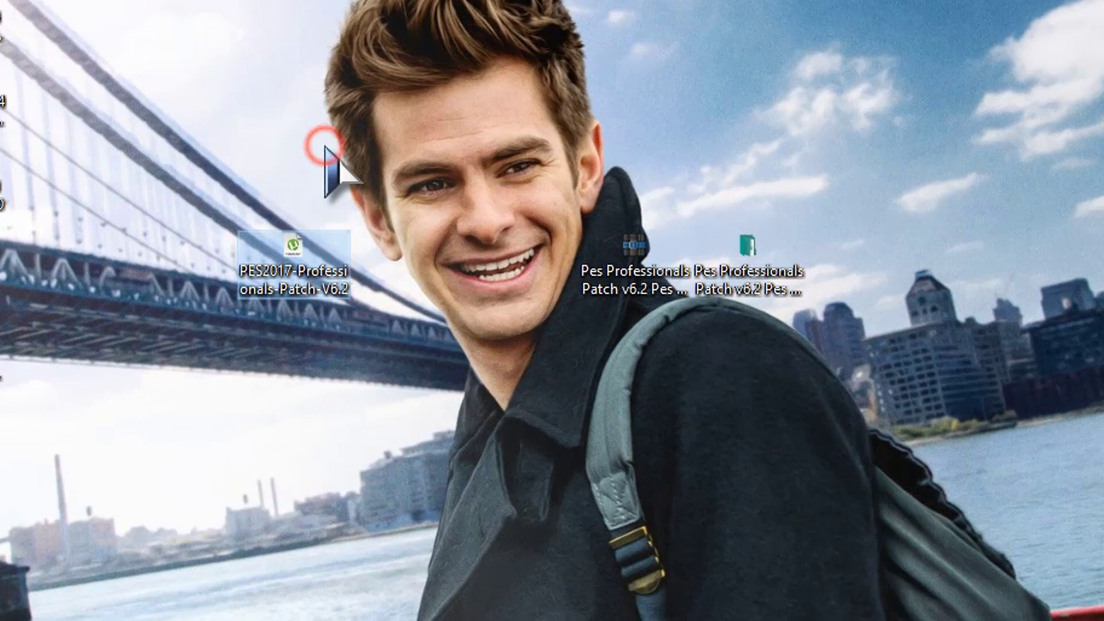
left_click_drag(324, 146, 289, 438)
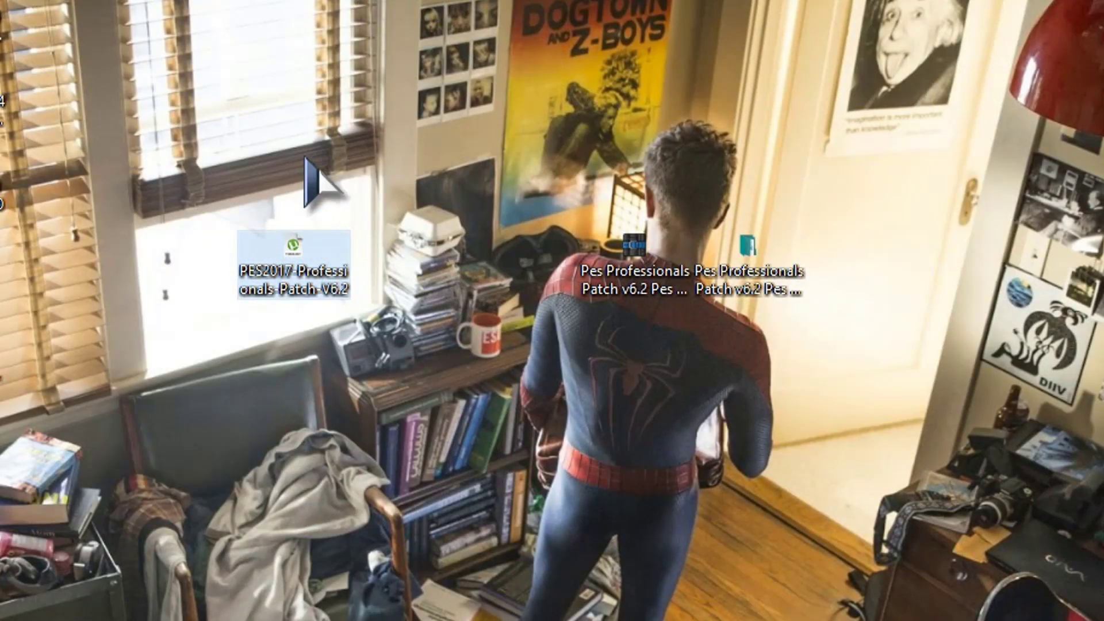
left_click_drag(304, 155, 295, 454)
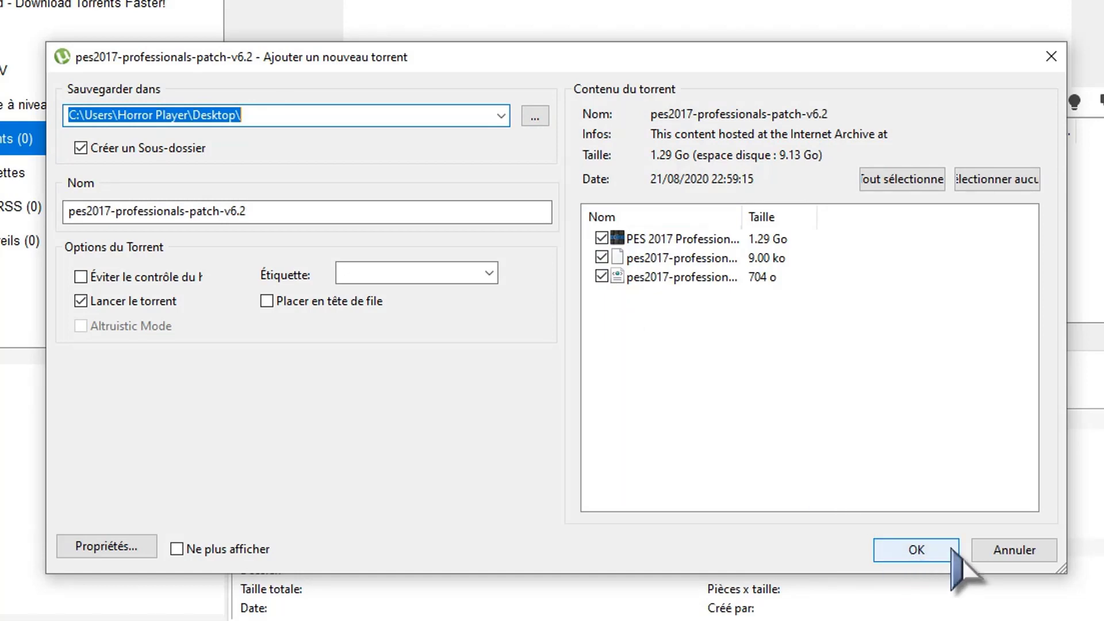
left_click(1011, 551)
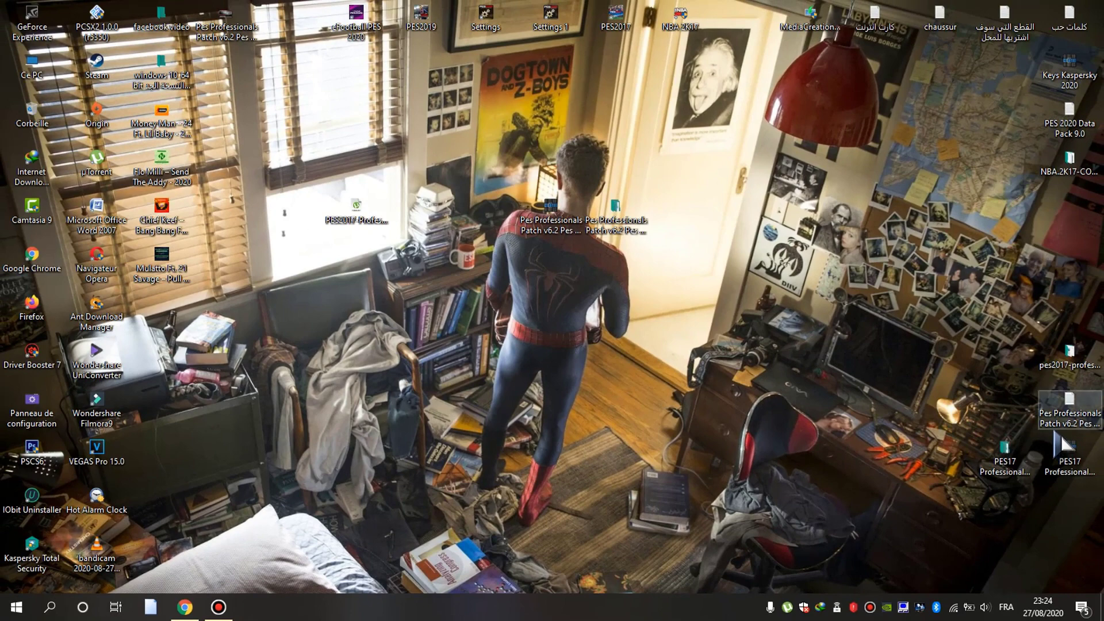
Open the downloaded pes2017-professionals-patch-v6.2 folder and extract the PES 2017 Professionals Patch V6.2 archive into a subfolder of the same name
left_click_drag(1068, 352, 616, 260)
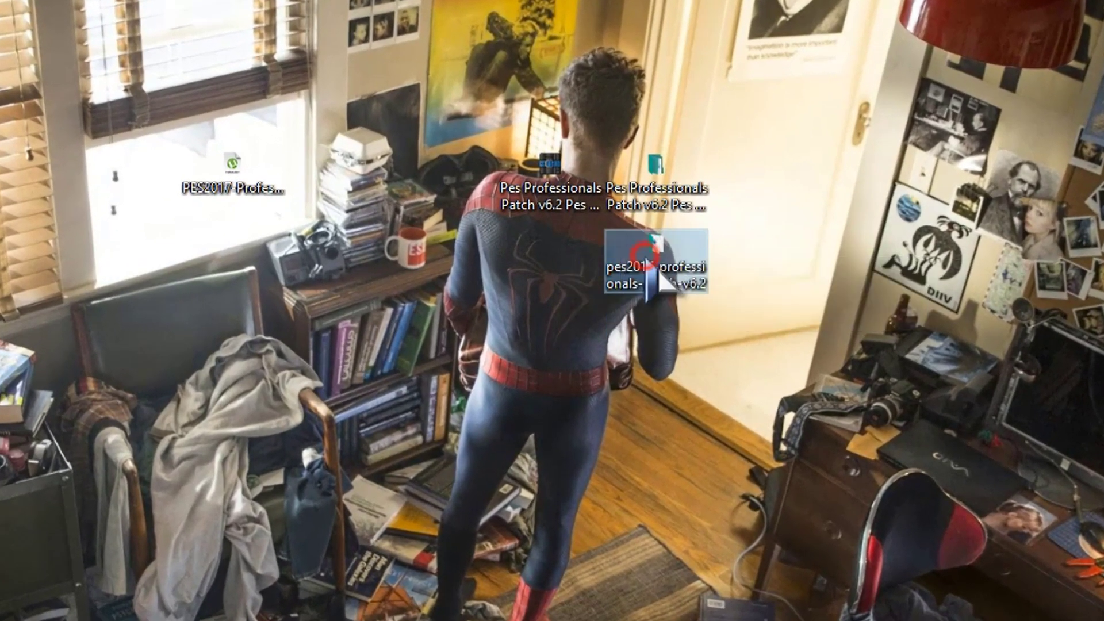
double_click(652, 262)
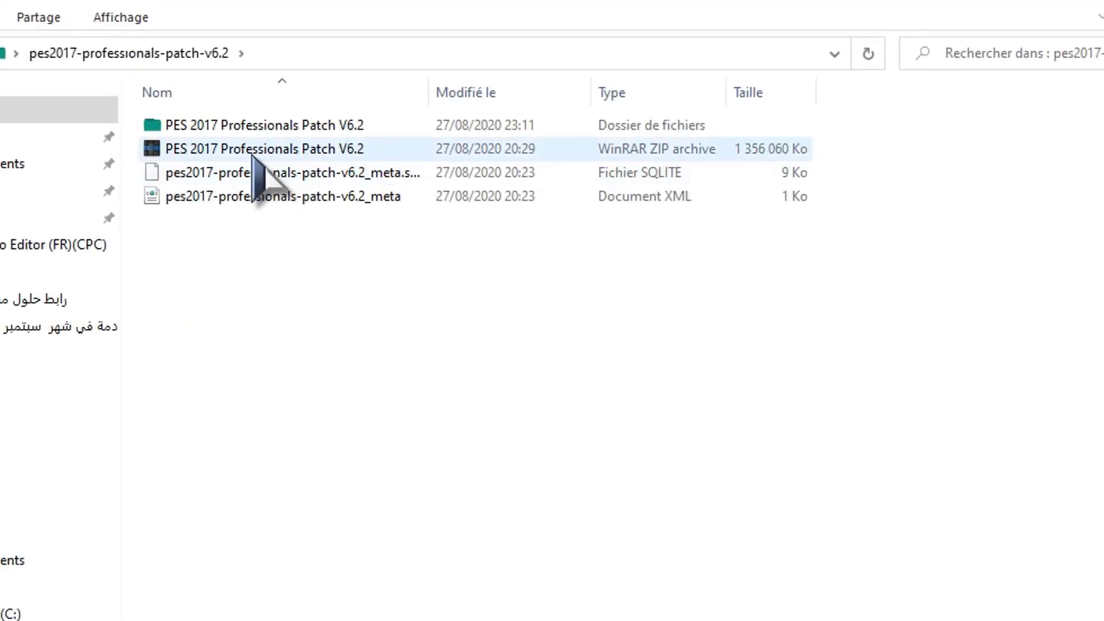
left_click(221, 152)
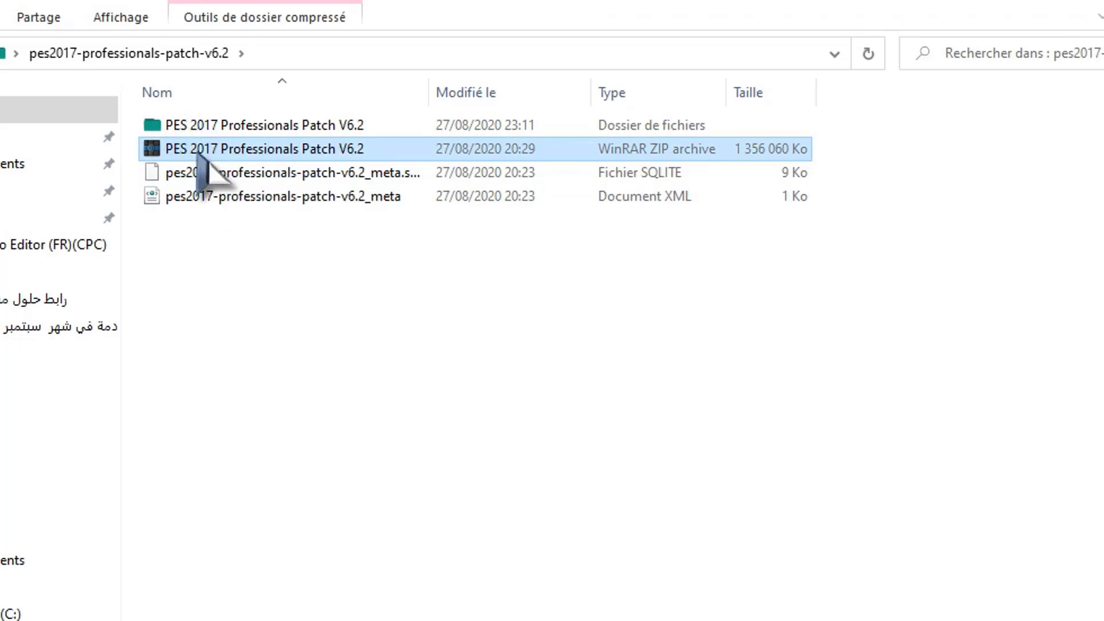
right_click(196, 151)
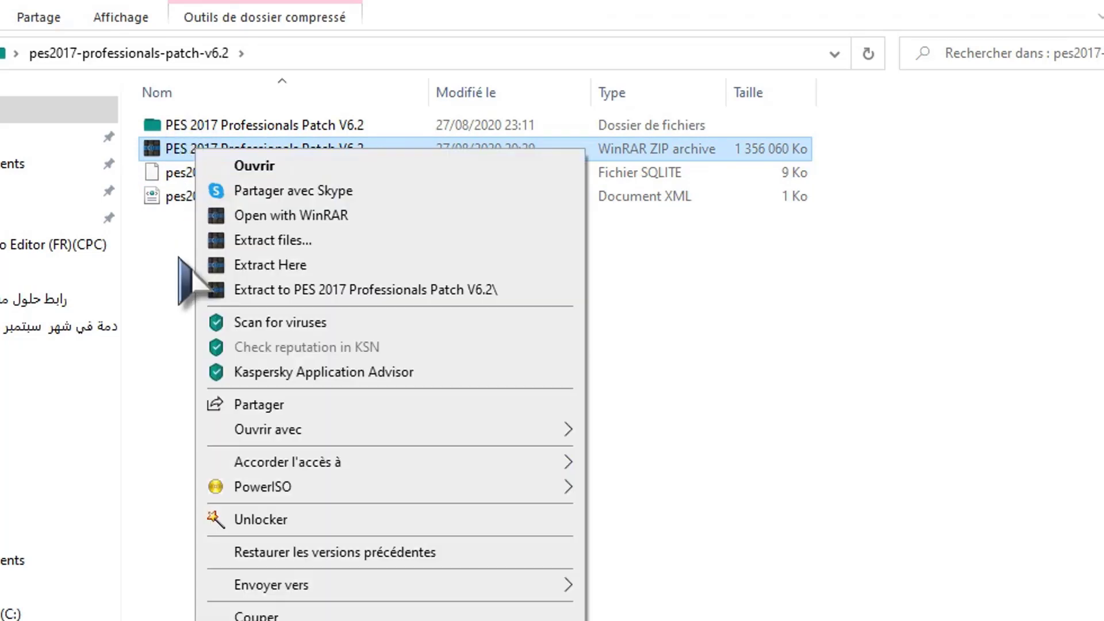
left_click(298, 290)
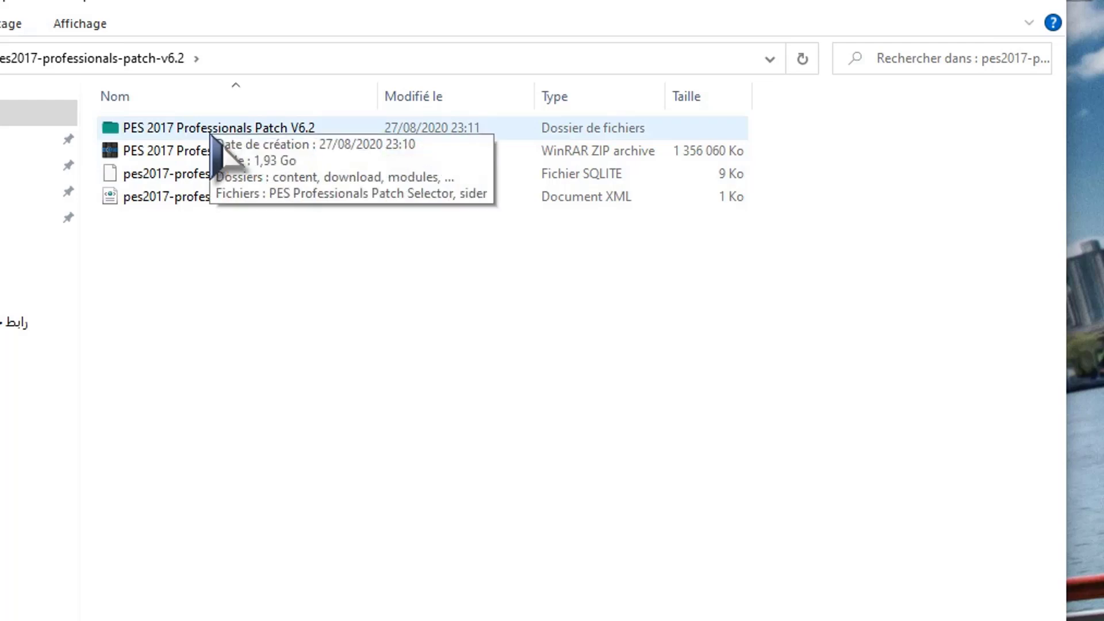
Open the extracted PES 2017 Professionals Patch V6.2 folder and copy everything in it except the download folder
double_click(210, 129)
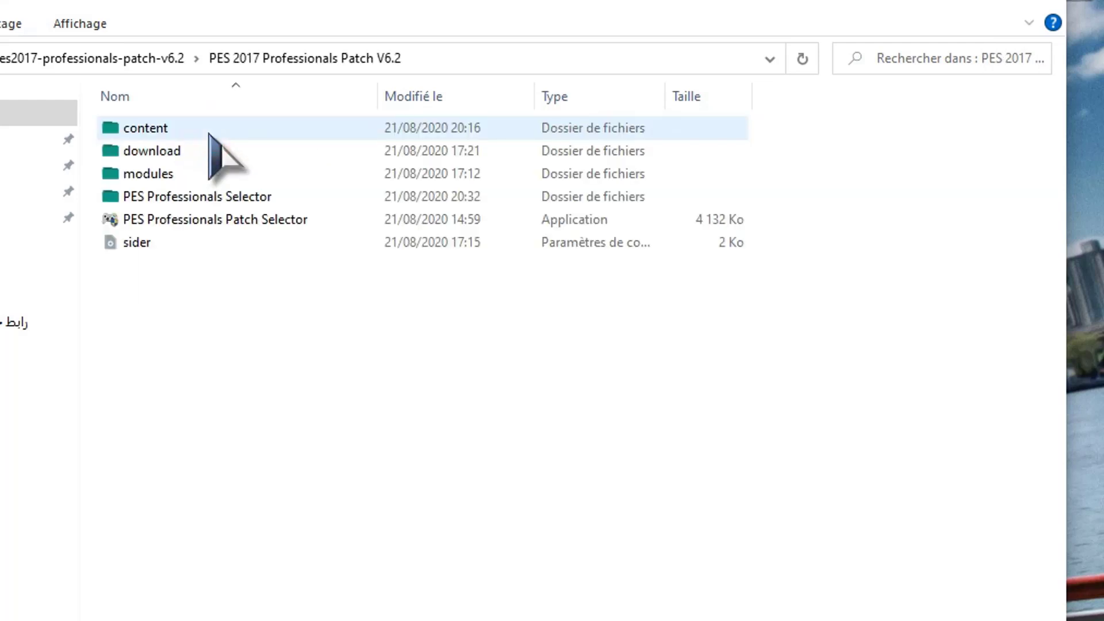
mouse_move(211, 134)
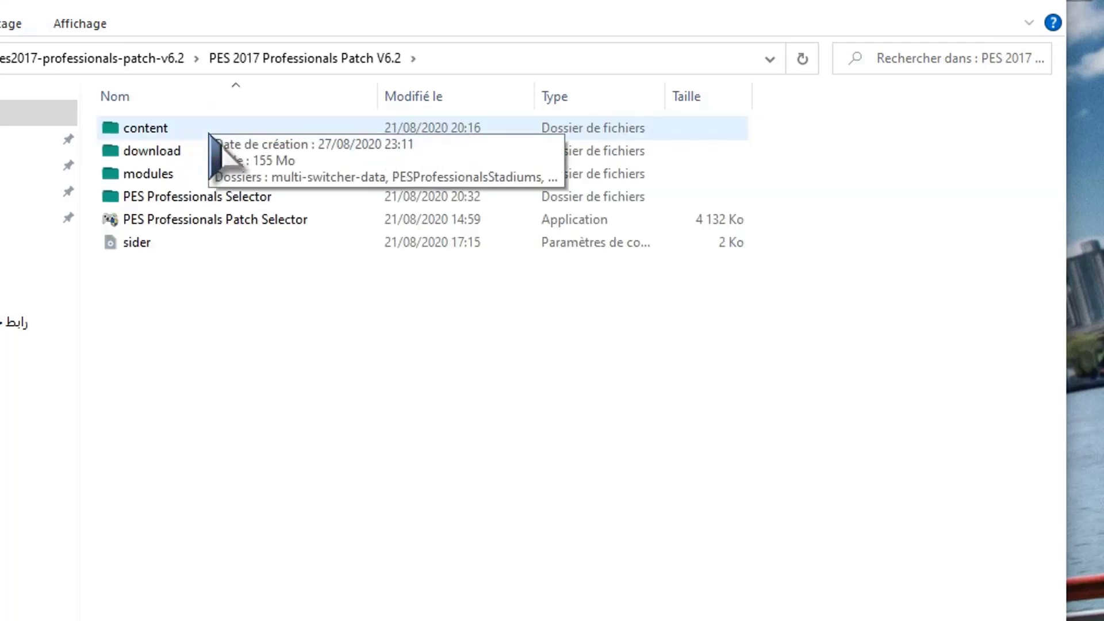
left_click_drag(211, 135, 261, 242)
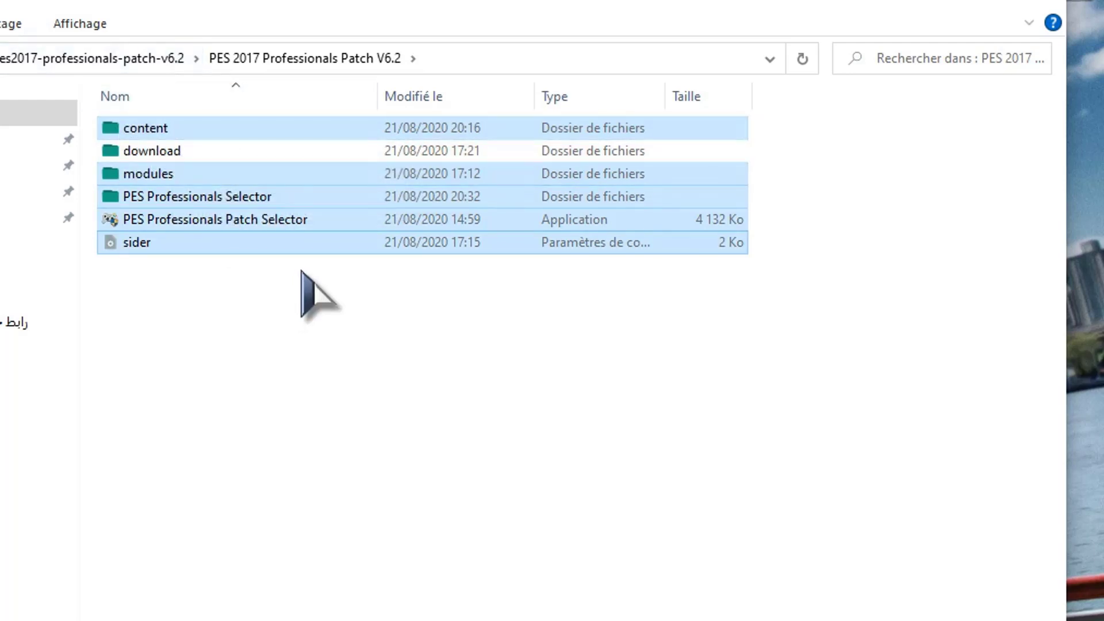
right_click(247, 214)
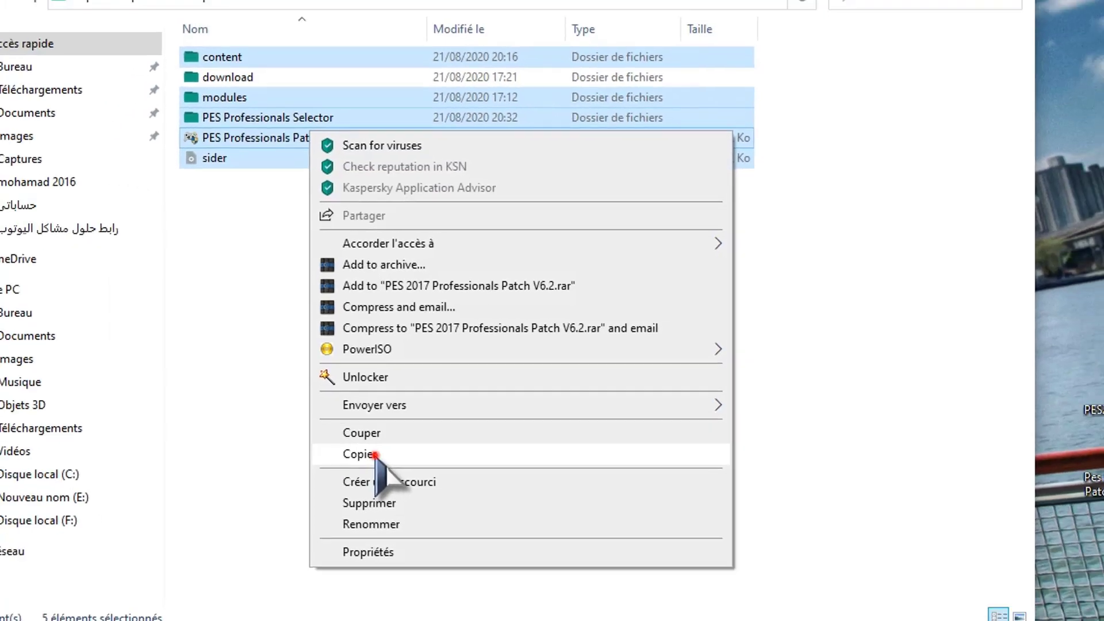
left_click(325, 483)
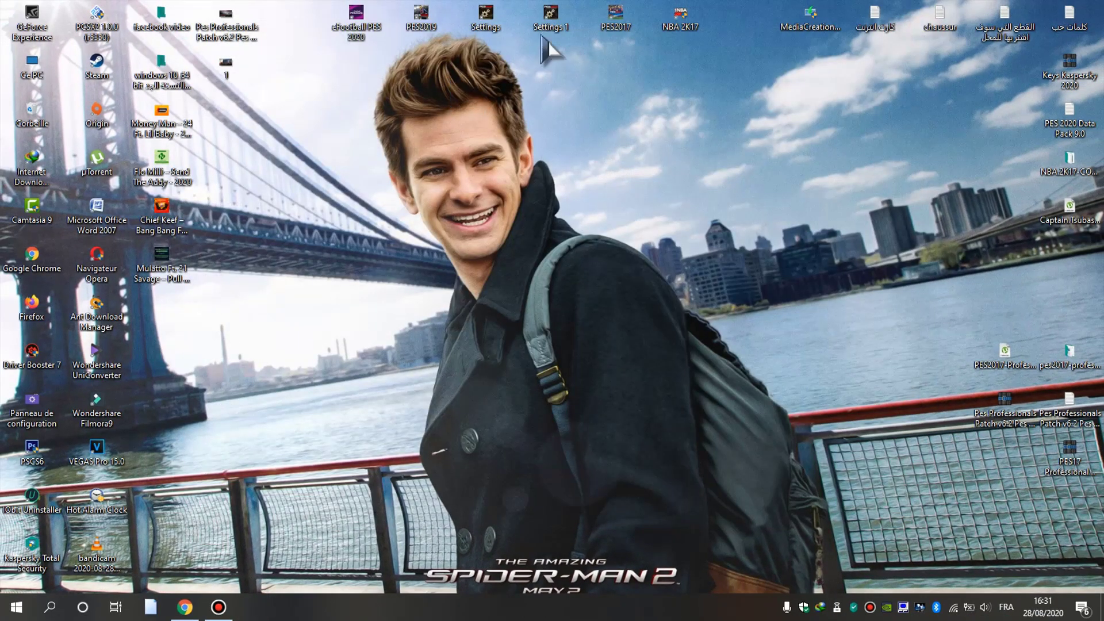
Open the PES2017 desktop shortcut's file location, bring up the paste command in that folder, dismiss it and show the desktop
double_click(601, 28)
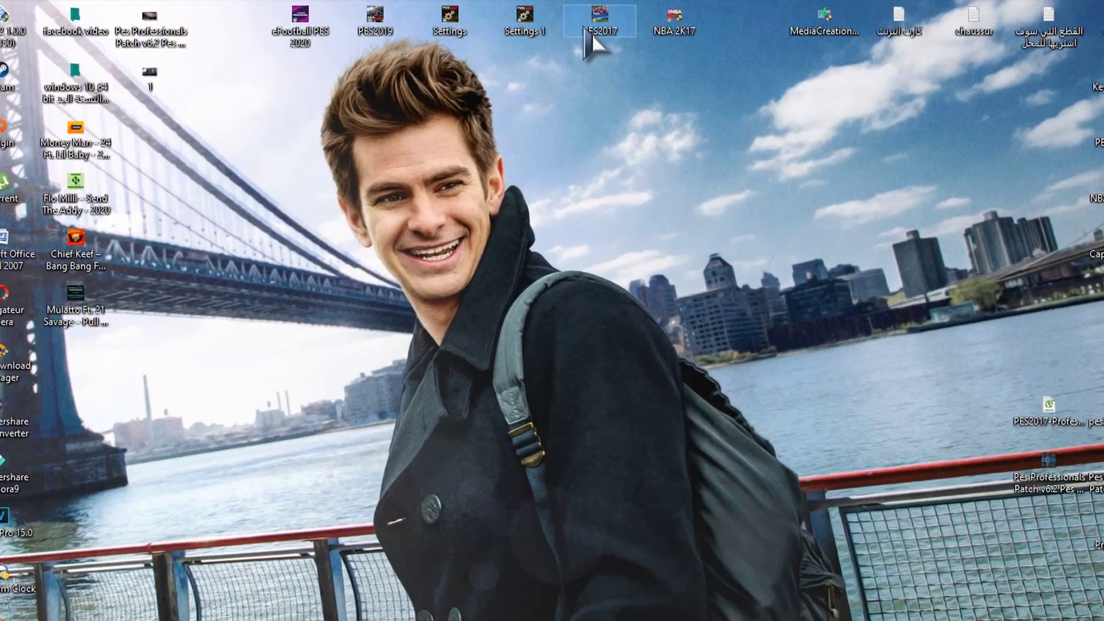
right_click(602, 26)
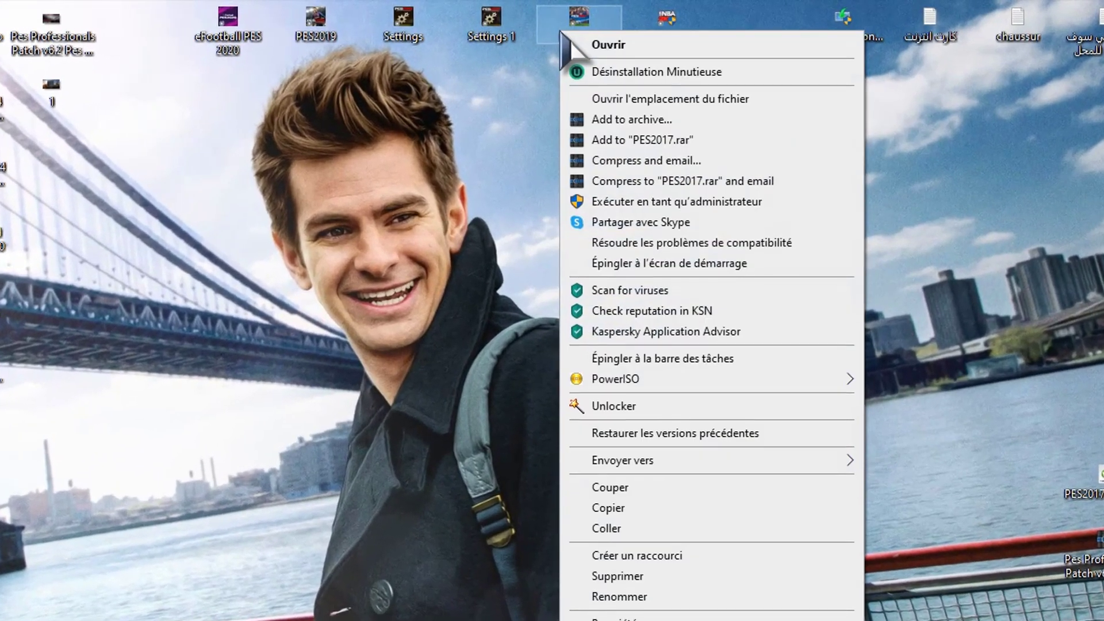
left_click(632, 100)
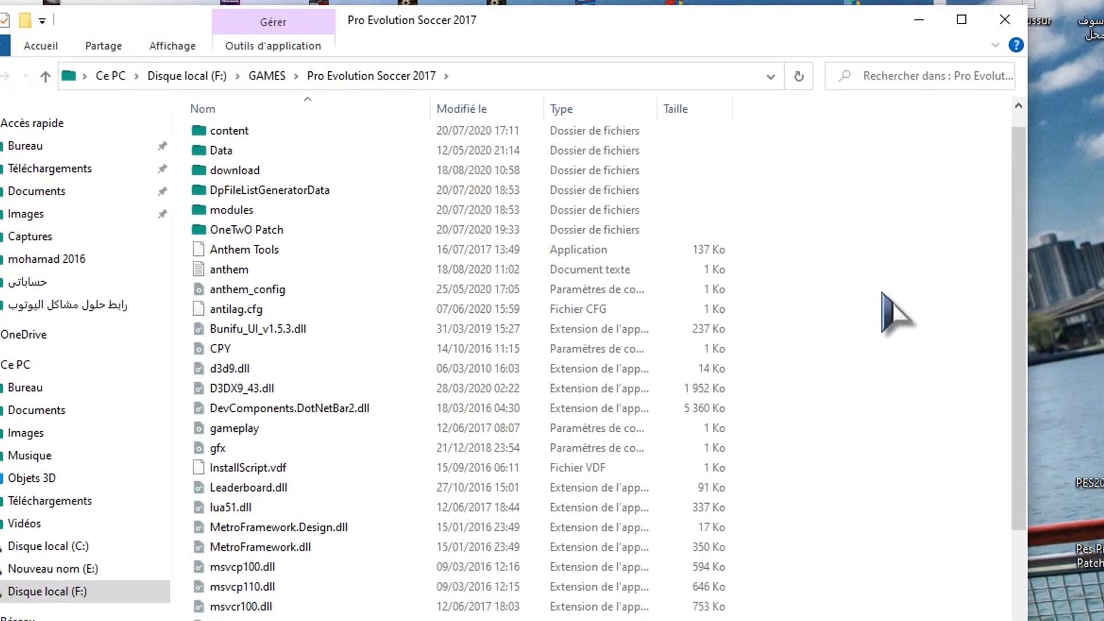
right_click(878, 309)
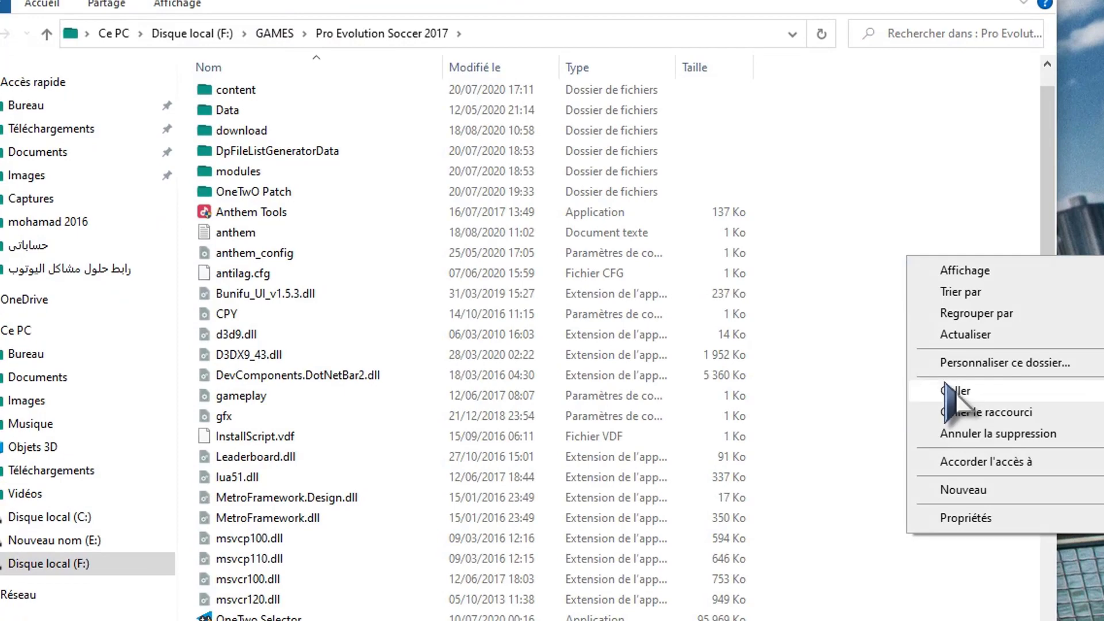
left_click(850, 247)
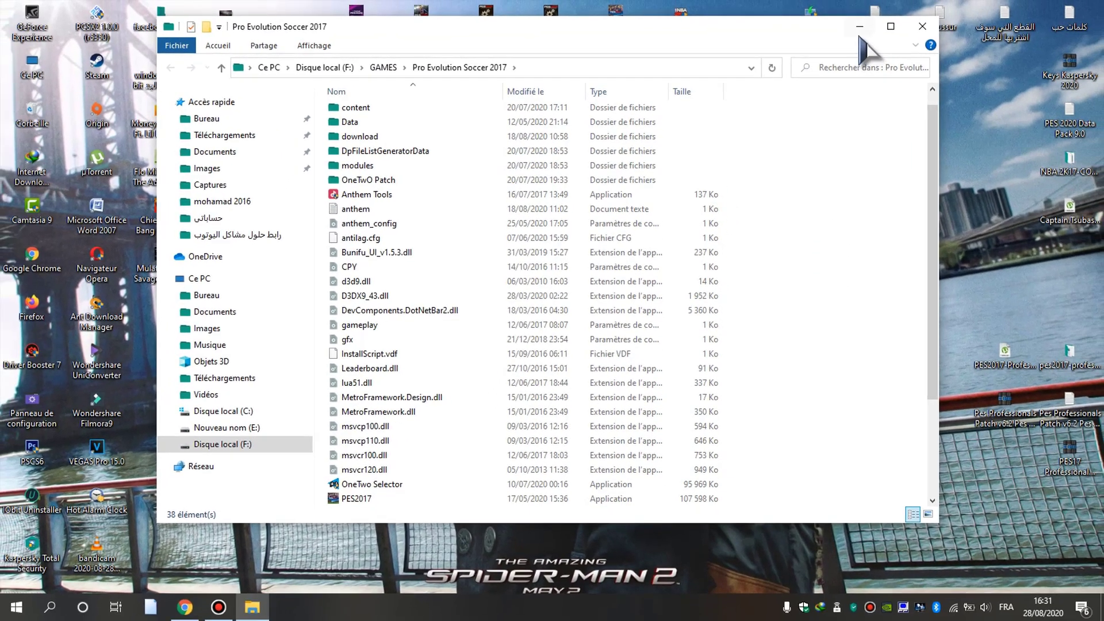
key("super+d")
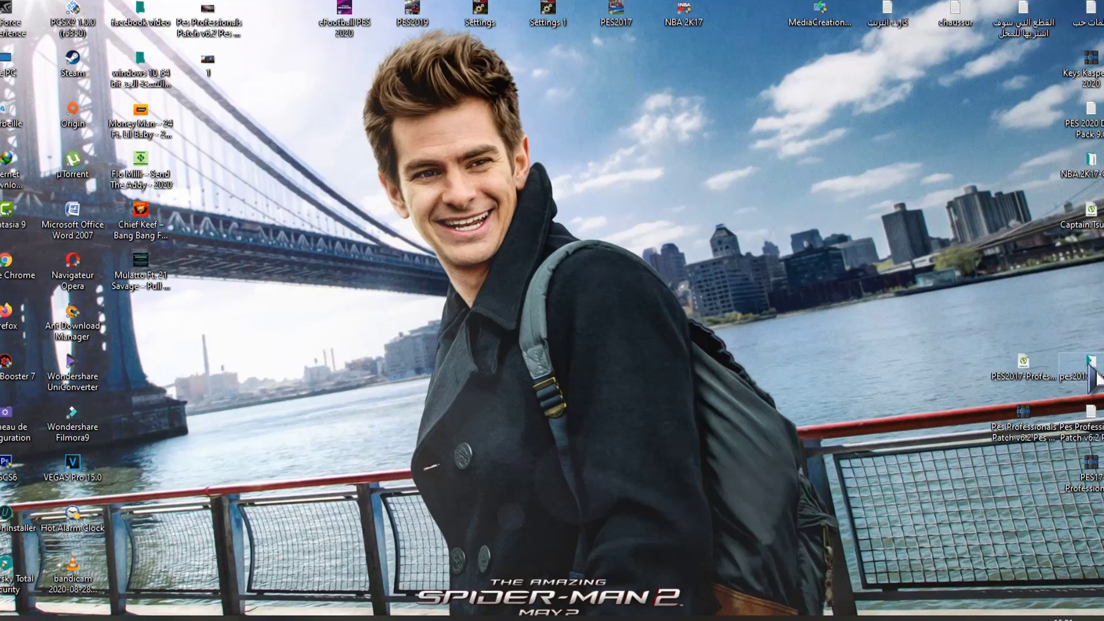
Copy 14PESProfessionals_Update6.2.cpk from the download folder of the extracted V6.2 patch and close that window
double_click(1090, 363)
double_click(185, 129)
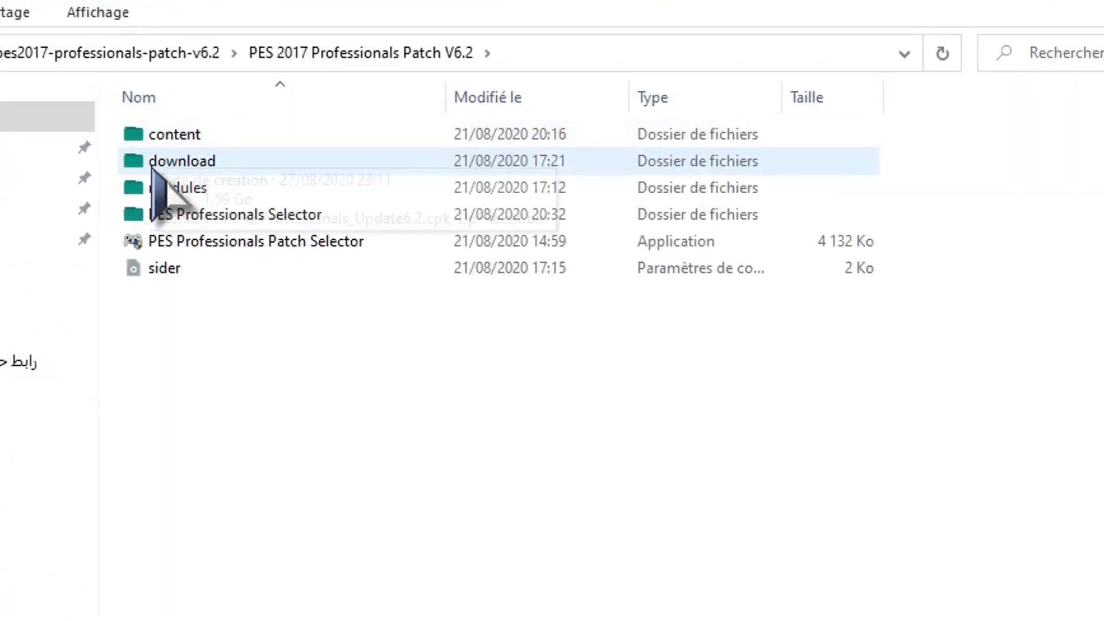
double_click(152, 166)
left_click(155, 136)
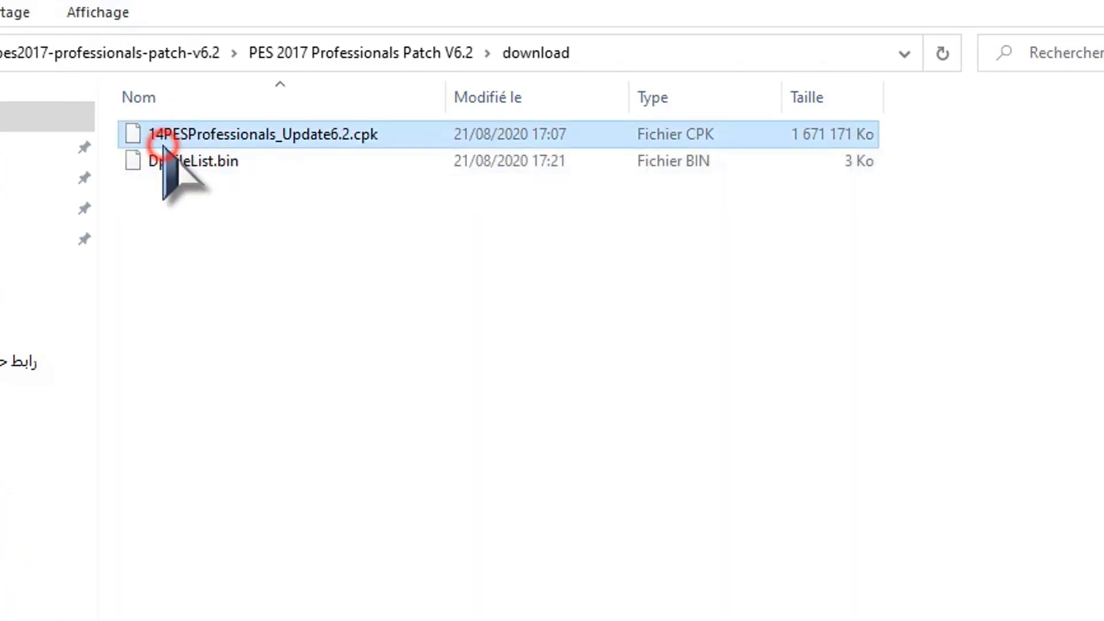
right_click(164, 142)
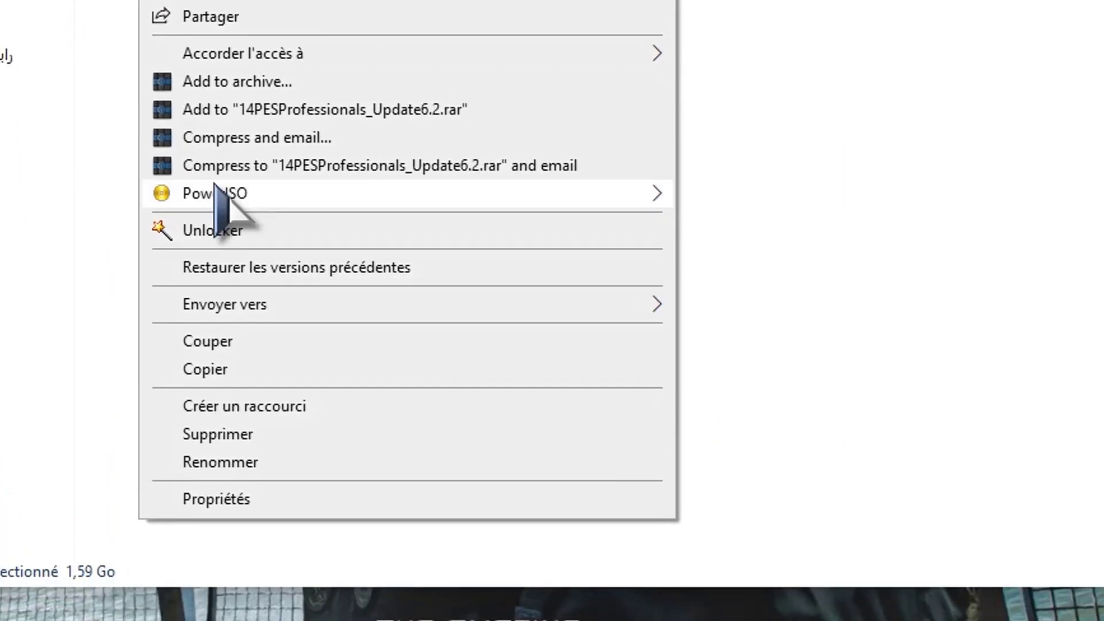
left_click(319, 540)
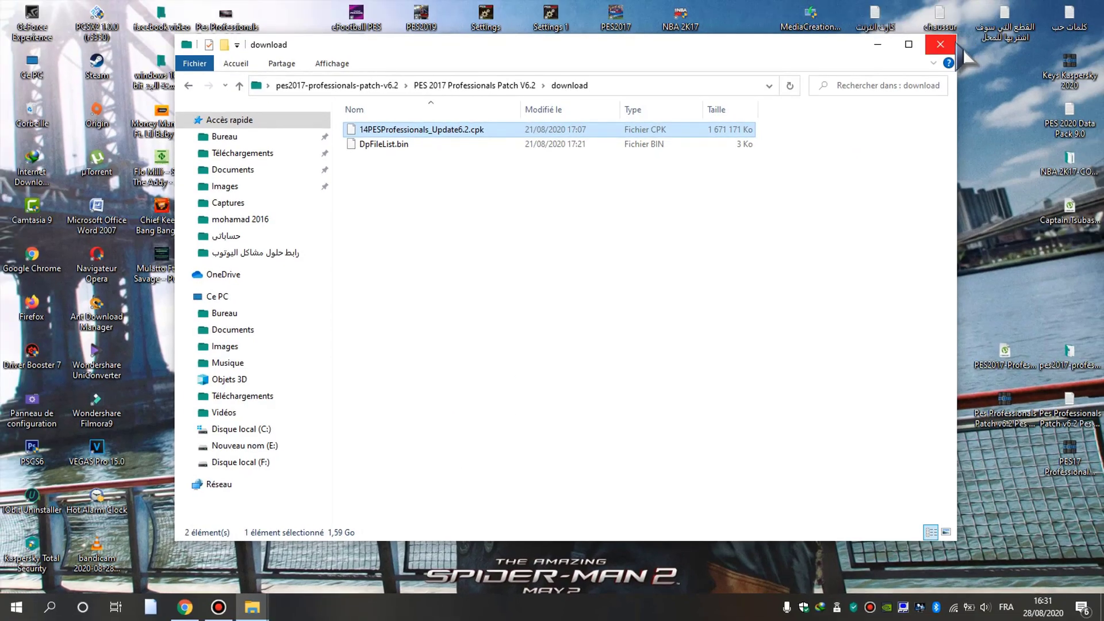
left_click(954, 24)
Open the download folder inside the Pro Evolution Soccer 2017 game folder, bring up and dismiss the paste command, and minimize the window
left_click(252, 607)
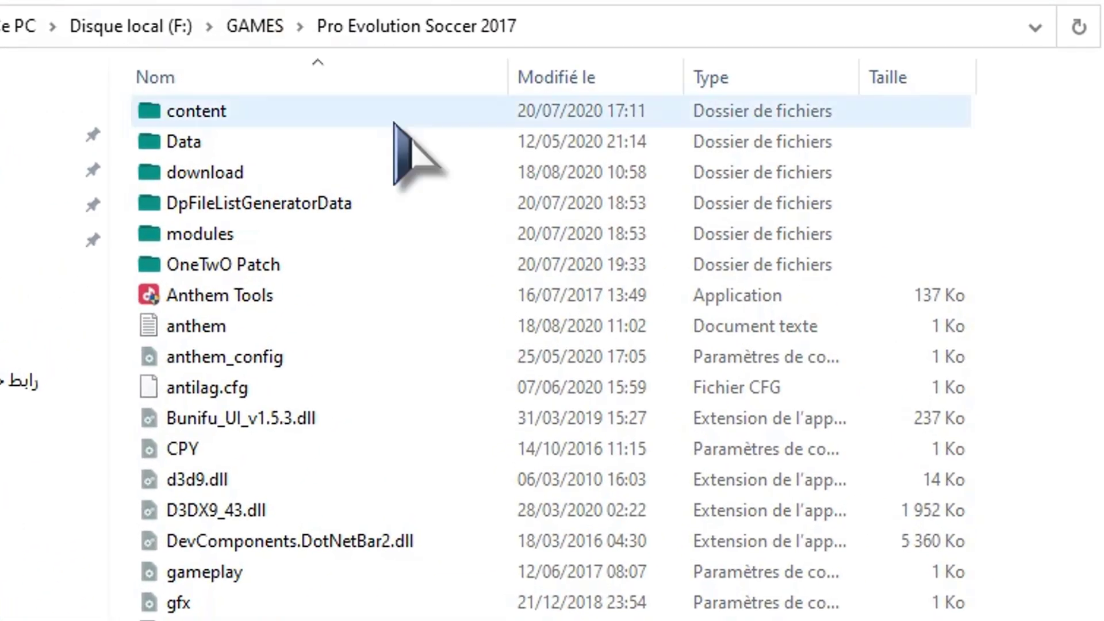
double_click(372, 172)
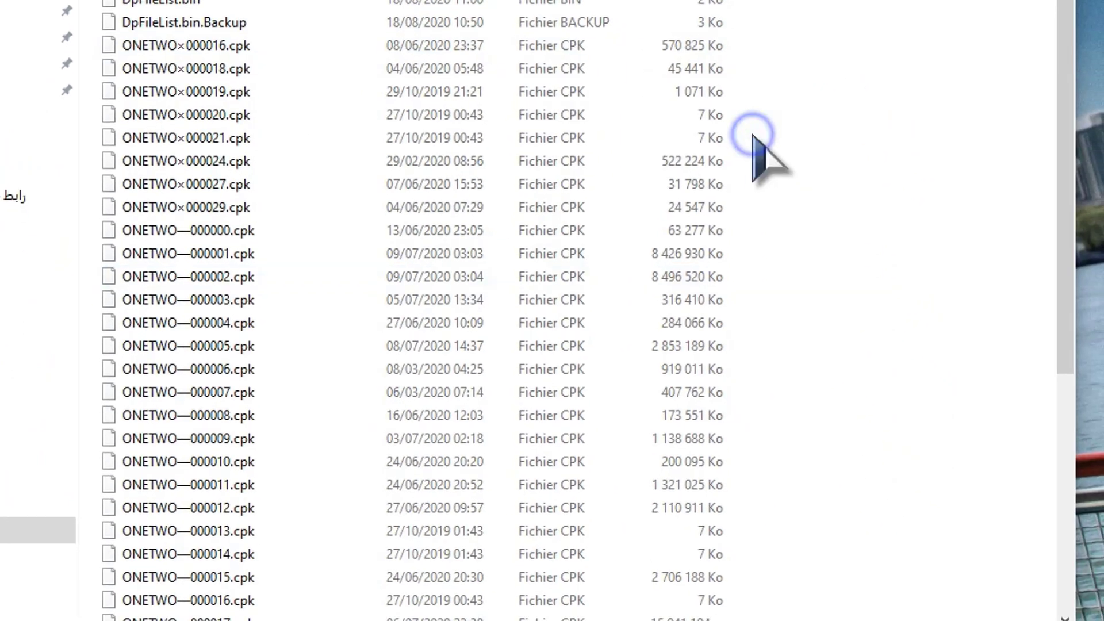
right_click(751, 138)
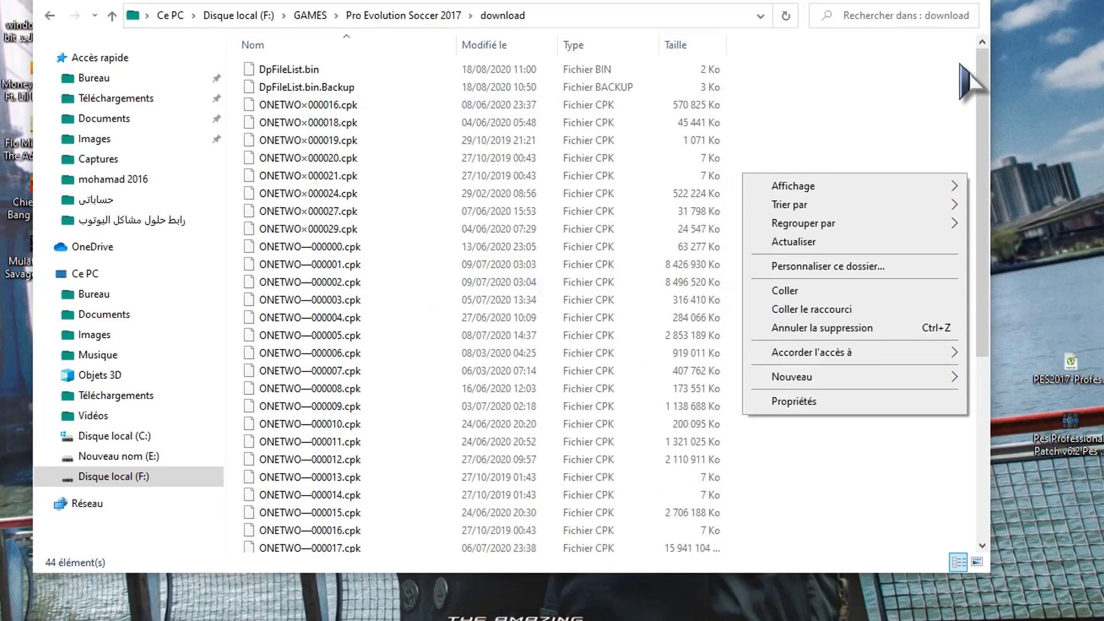
left_click(921, 26)
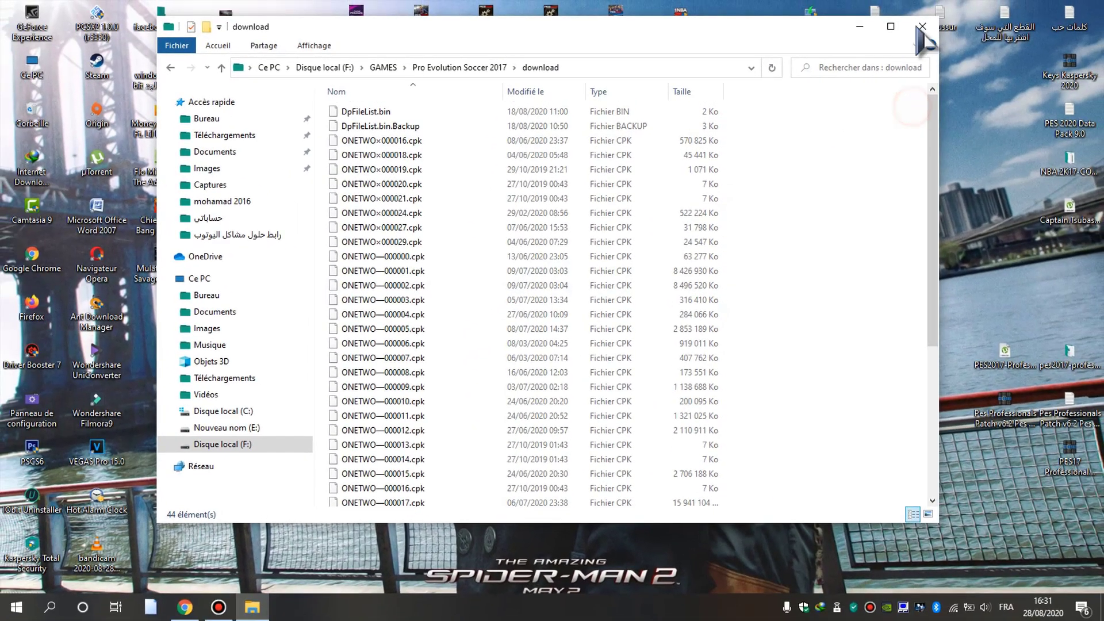
left_click(863, 27)
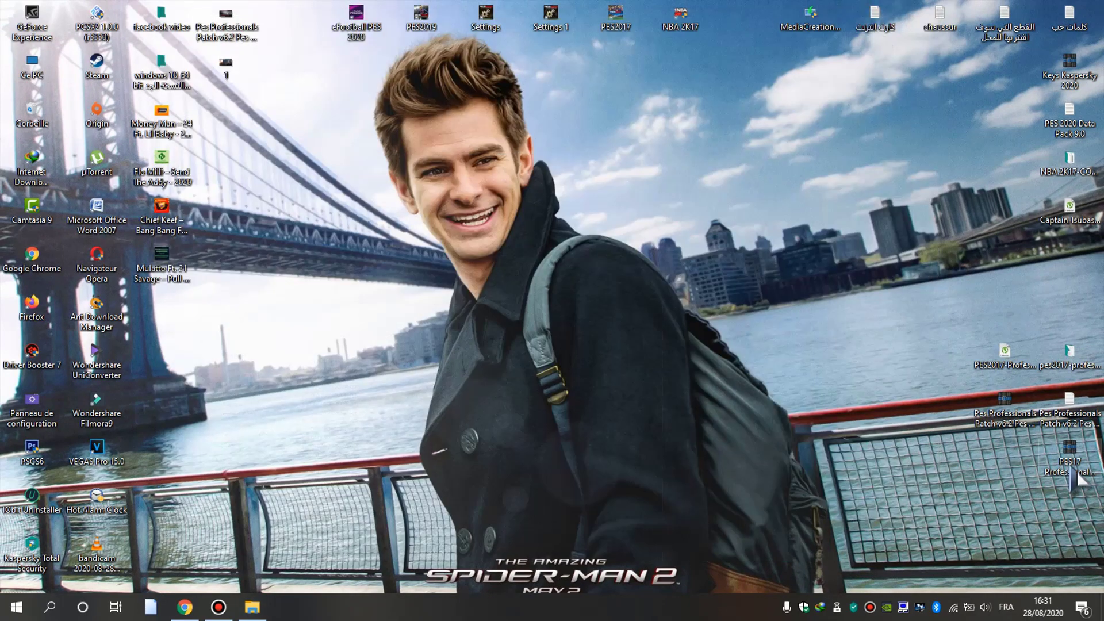
Move the PES17 Professionals Patch V6.2 Fix archive to the middle of the desktop and extract it into a folder of the same name
left_click_drag(1070, 456, 478, 276)
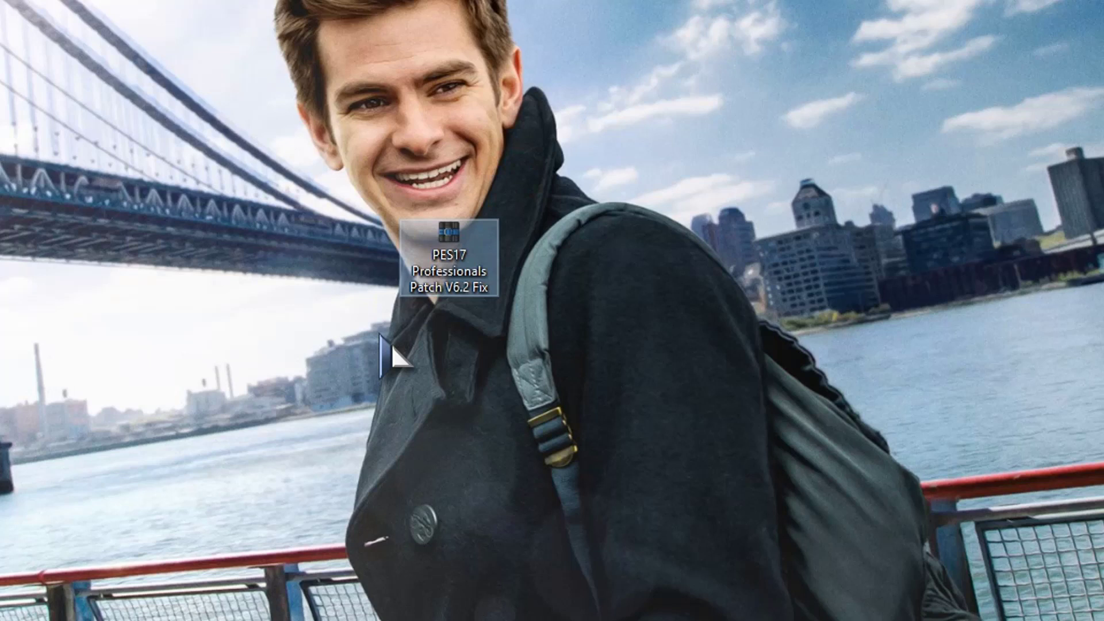
right_click(462, 262)
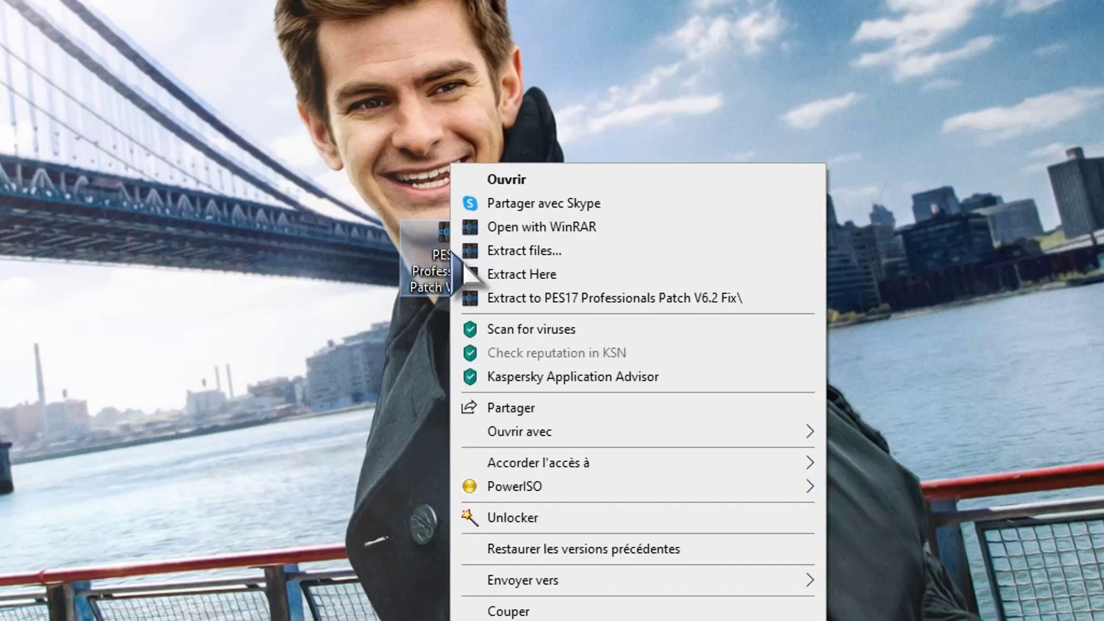
left_click(506, 298)
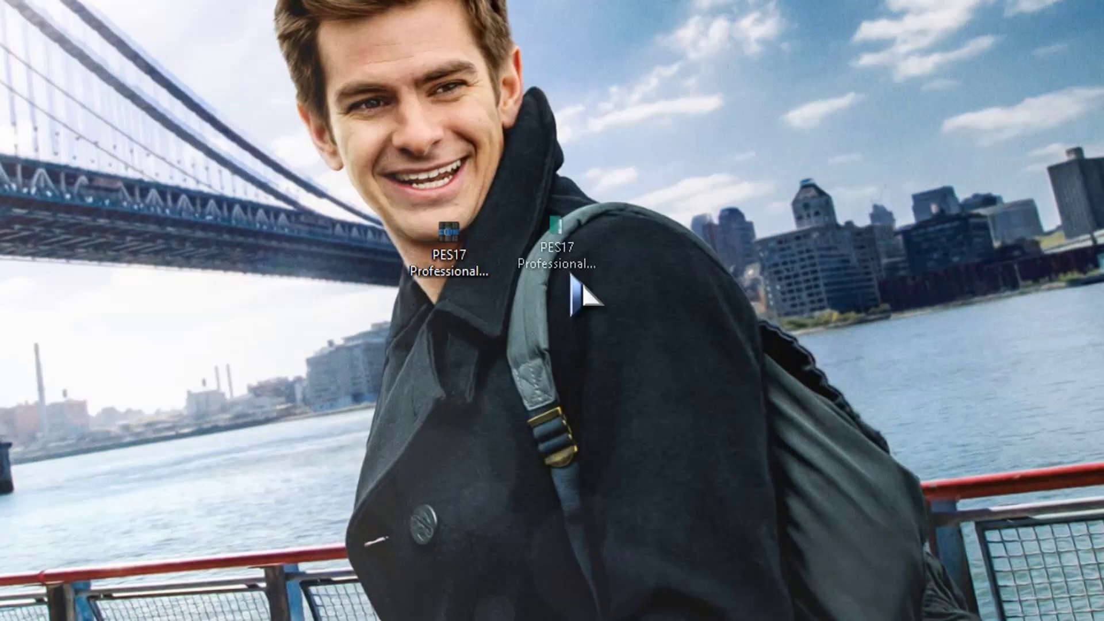
Copy the PES Professionals Selector folder and the PES Professionals Patch Selector application from the extracted V6.2 Fix folder and minimize its window
left_click(581, 290)
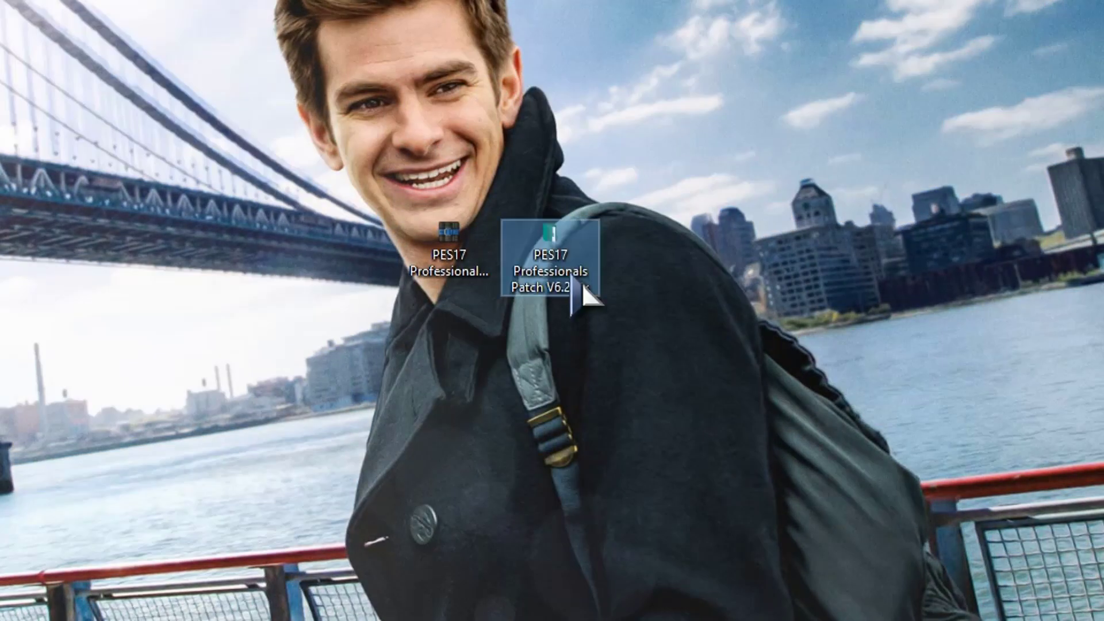
left_click(582, 283)
double_click(581, 282)
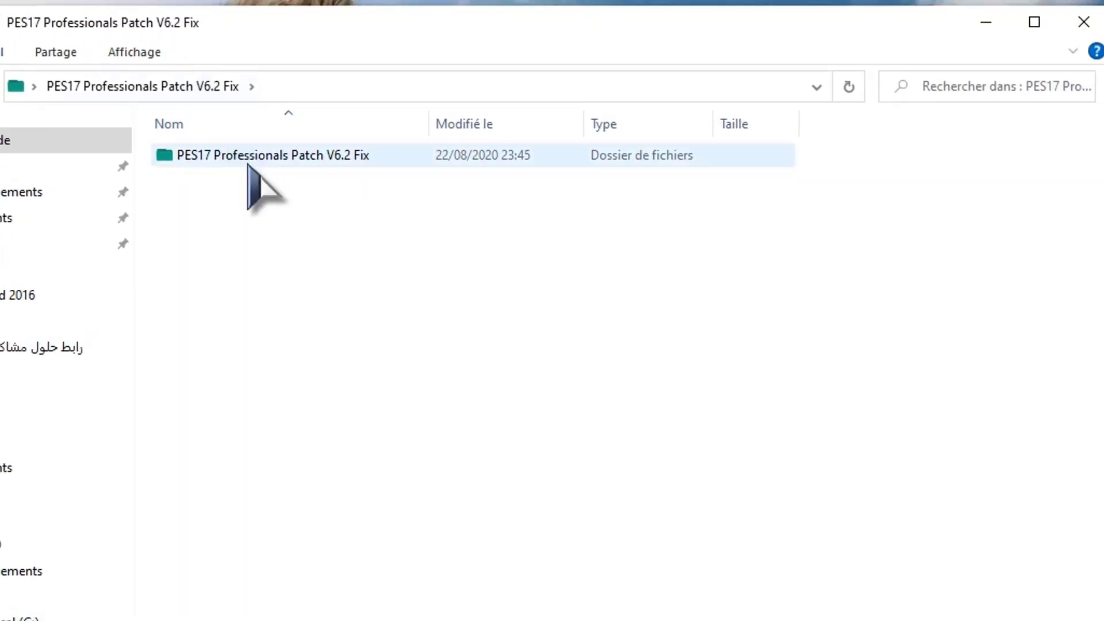
double_click(249, 164)
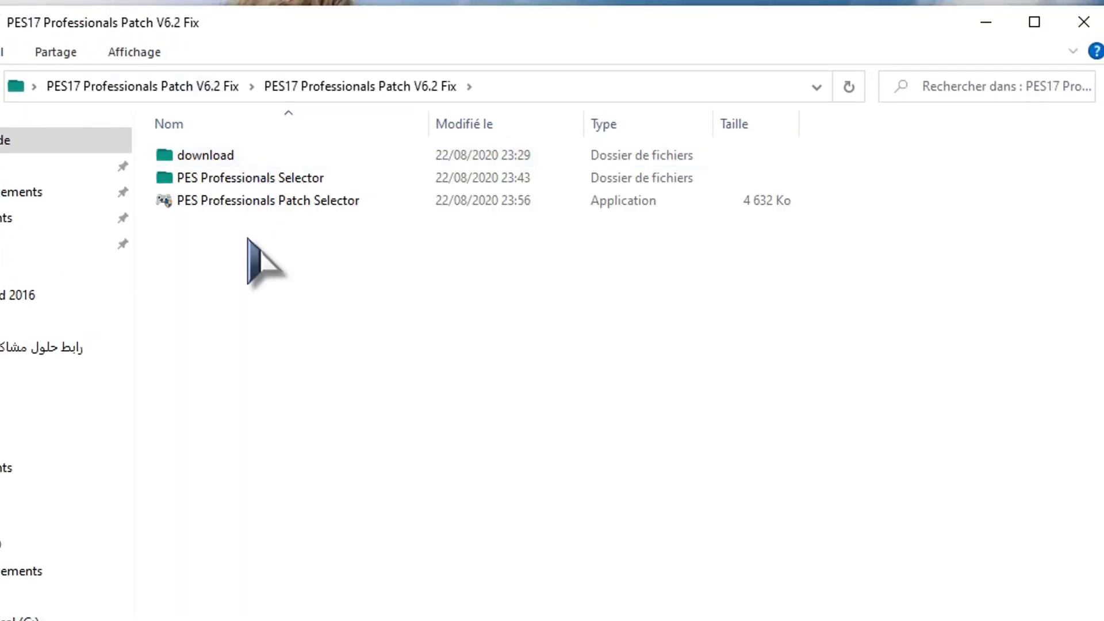
left_click_drag(248, 237, 232, 193)
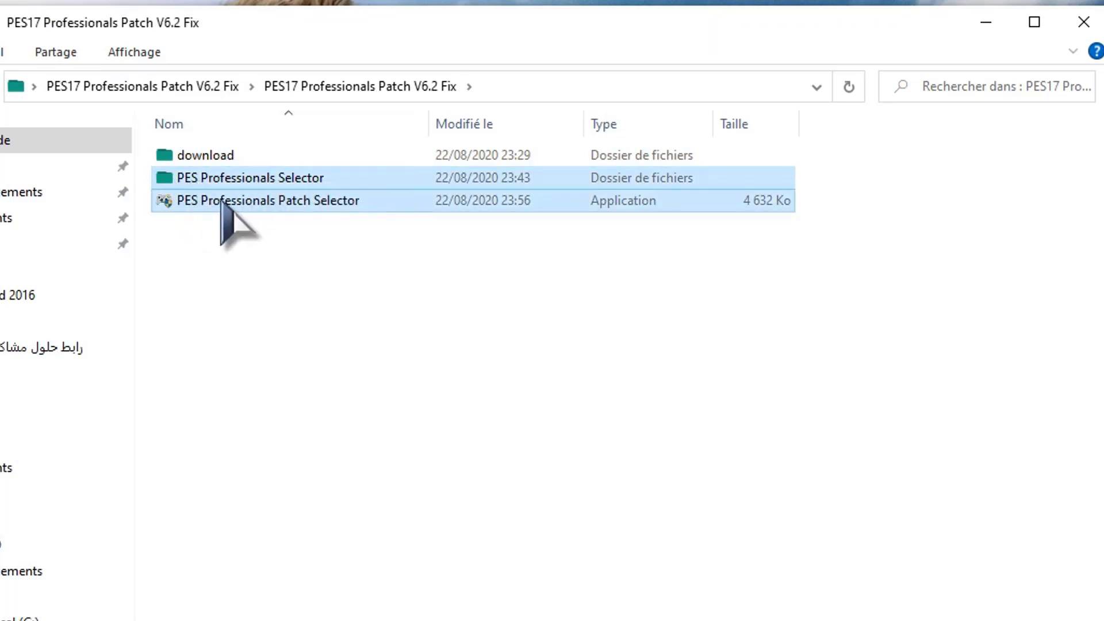
right_click(230, 201)
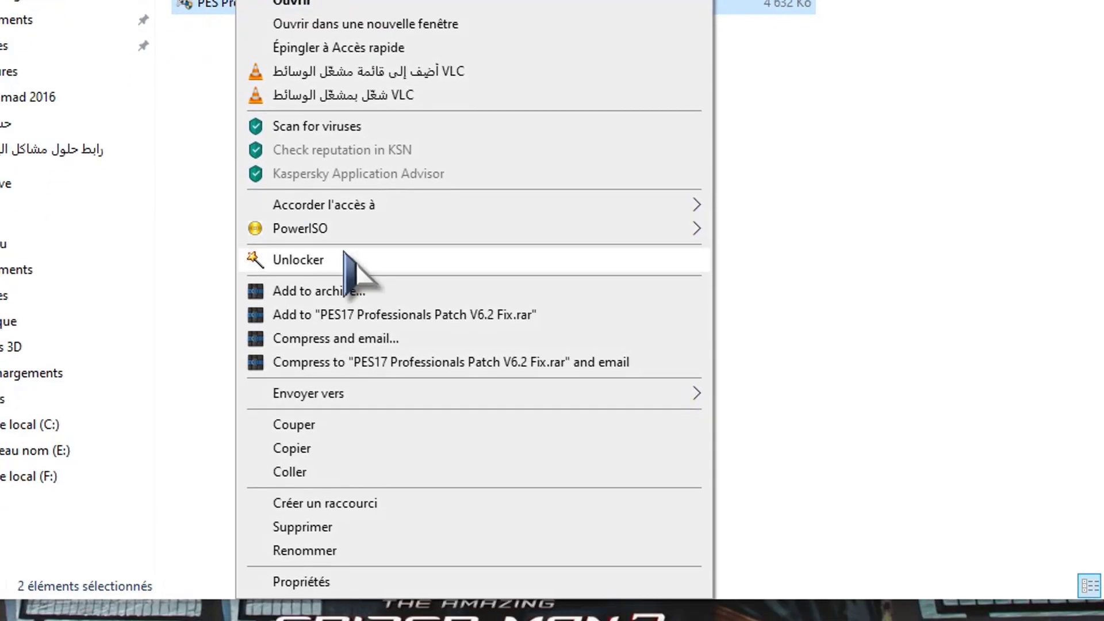
left_click(458, 475)
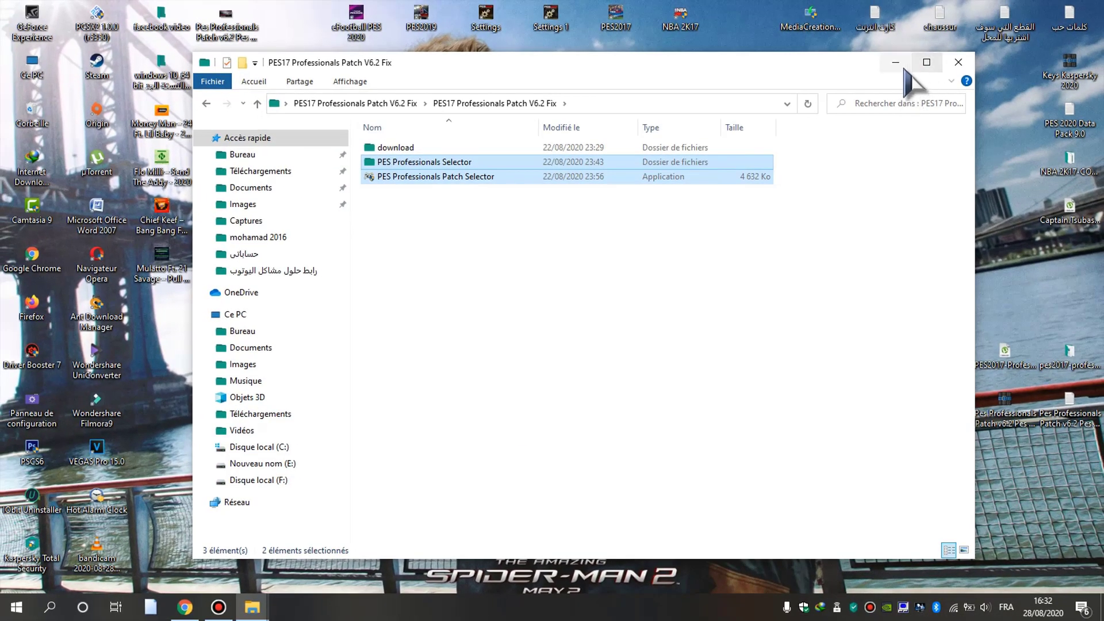
left_click(903, 65)
Return to the Pro Evolution Soccer 2017 game folder, bring up and dismiss the paste command for the fix files, and minimize the window
mouse_move(253, 609)
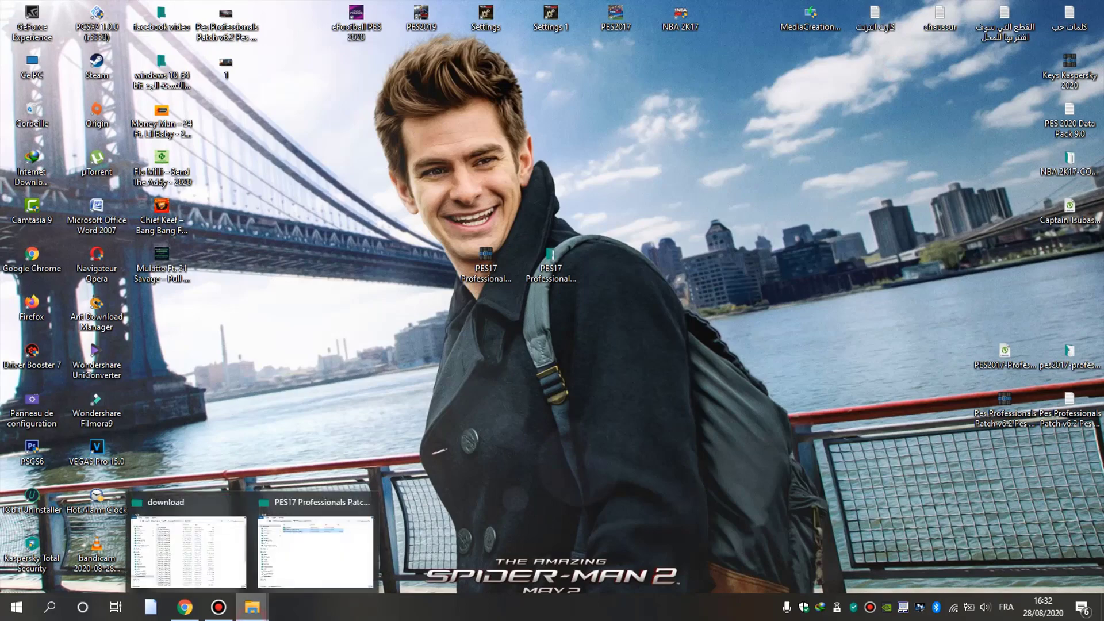
left_click(183, 562)
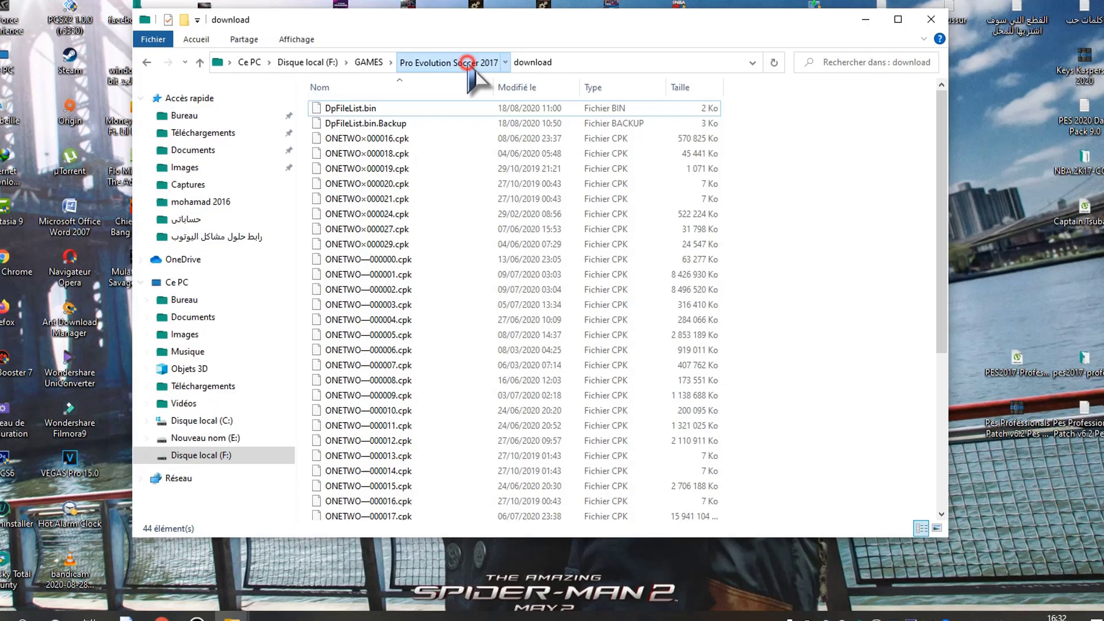
left_click(467, 63)
left_click(782, 223)
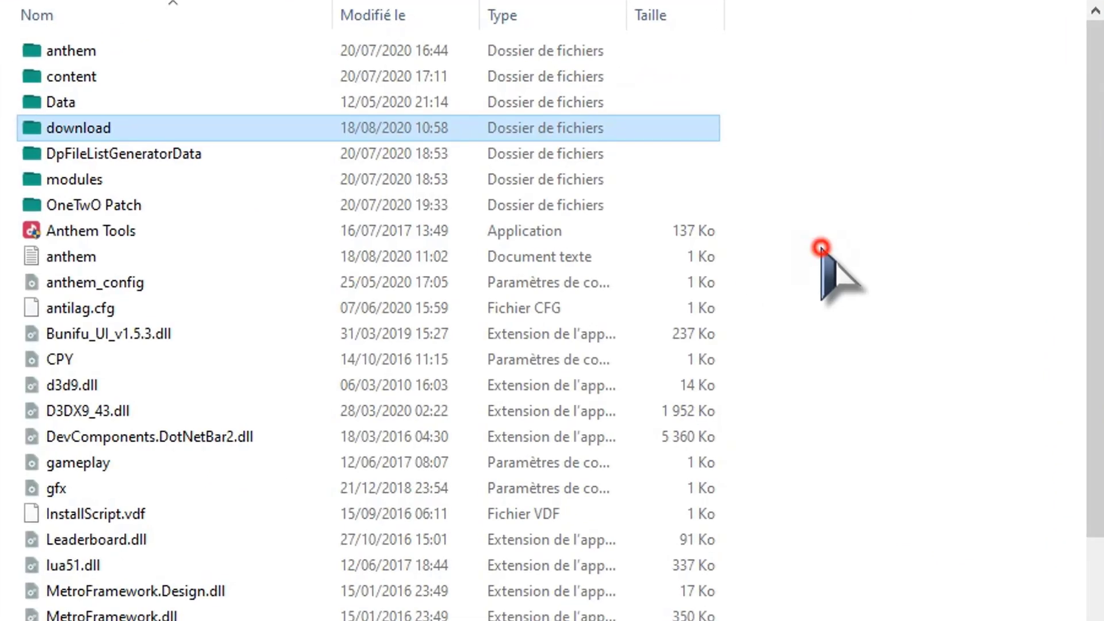
right_click(821, 248)
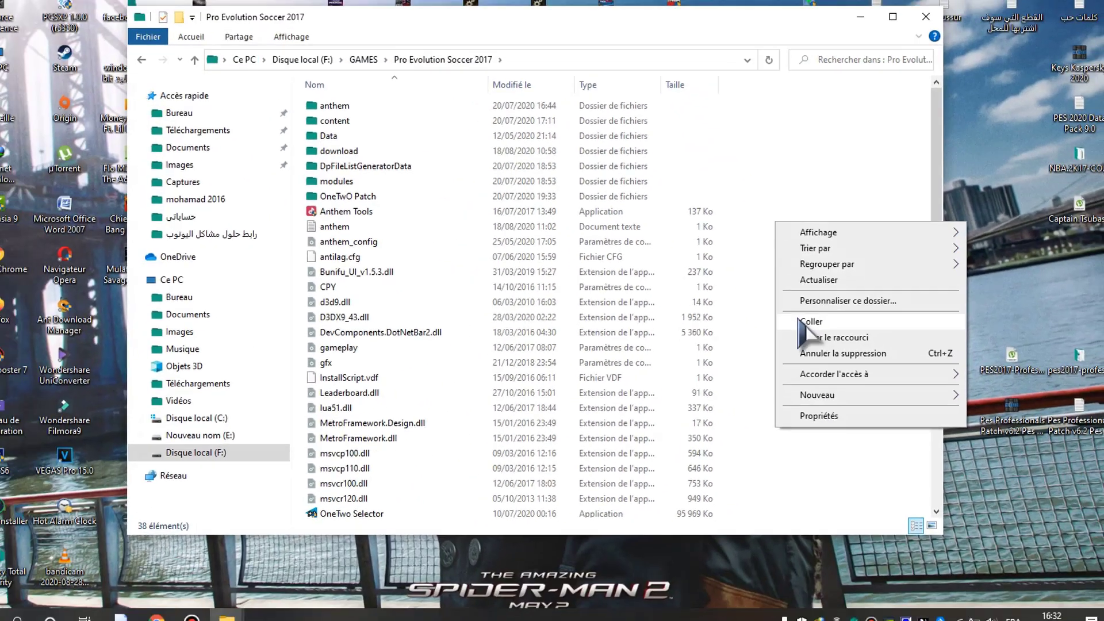
left_click(706, 308)
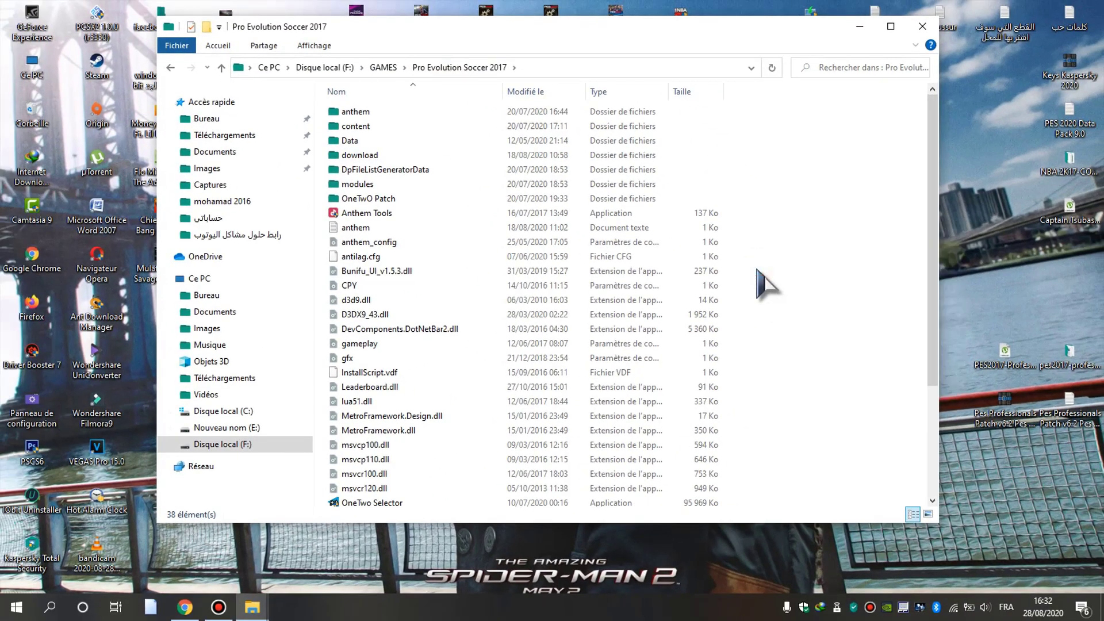
left_click(861, 26)
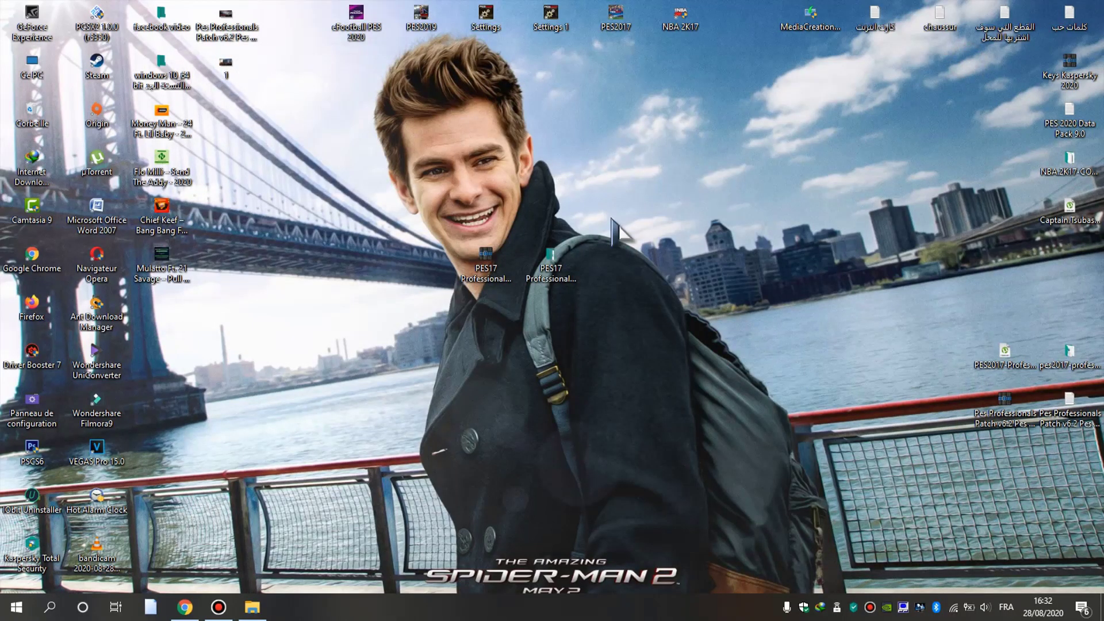
Browse from the game folder through GAMES to the konami 17 folder with the DpFileList Generator, and close the window
left_click(258, 617)
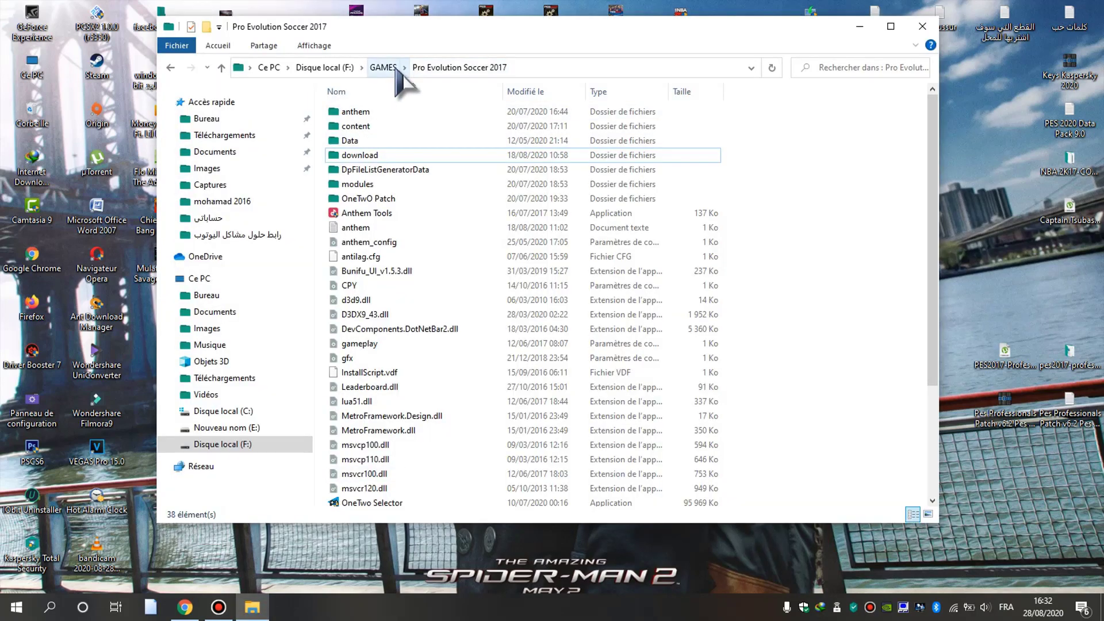
left_click(378, 68)
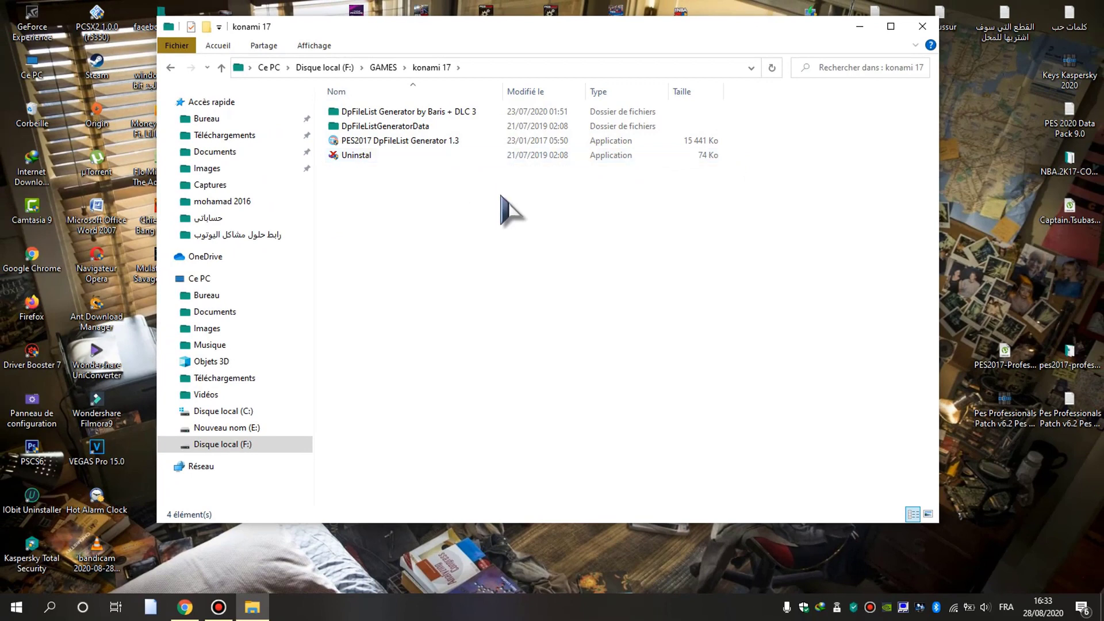
left_click(920, 29)
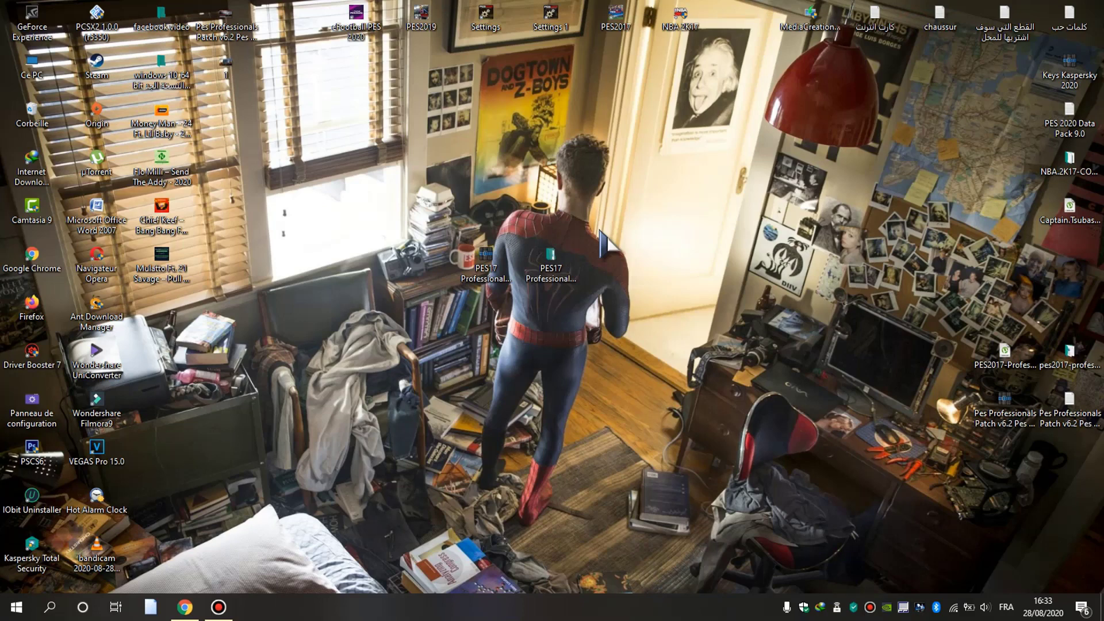